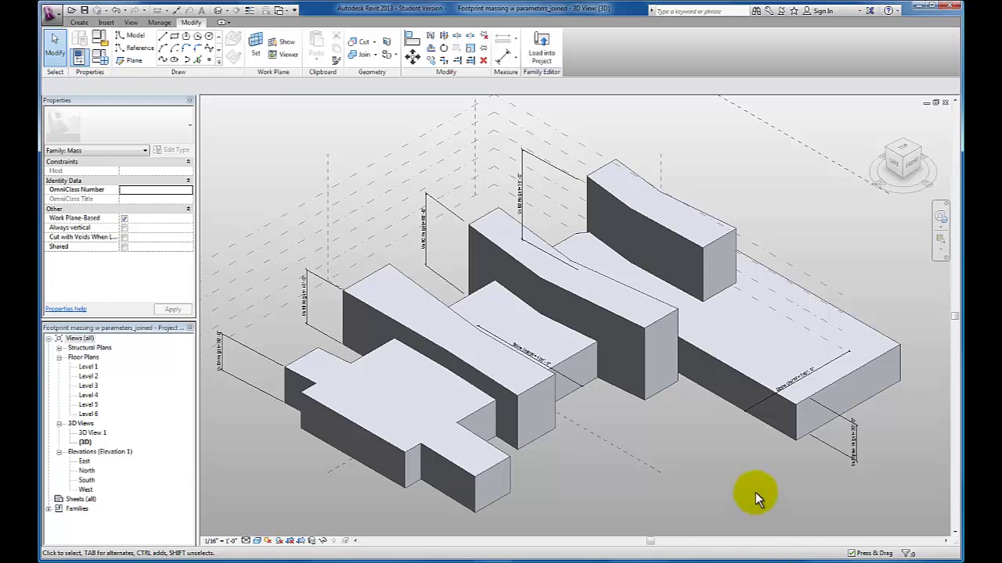
# Step: Switch from the joined massing document to the 'Footprint linework' family's 3D view
pyautogui.hotkey('ctrl', 'Tab')
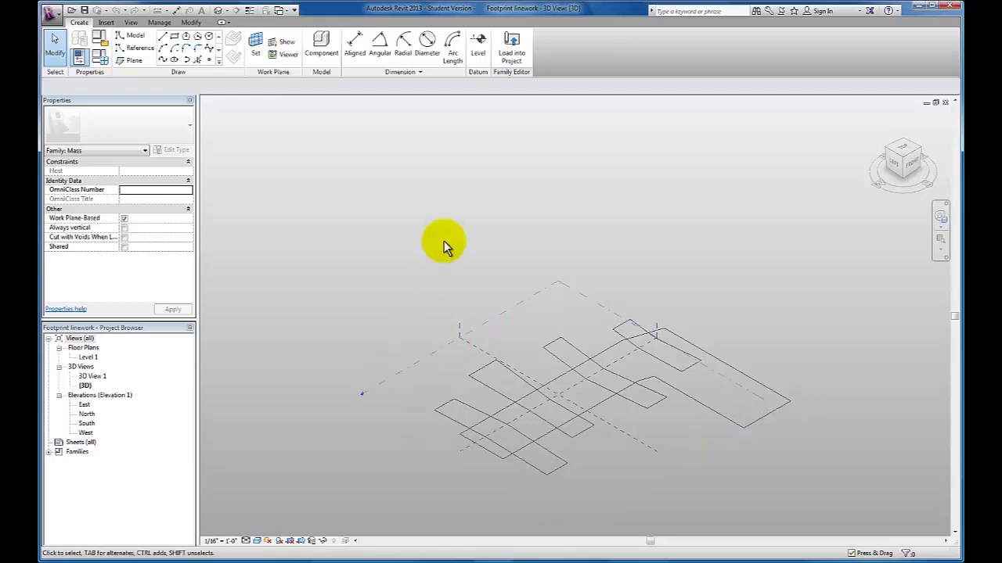
# Step: Stack five new levels at 15-foot intervals, Level 2 through Level 6 at 75 feet
pyautogui.click(479, 53)
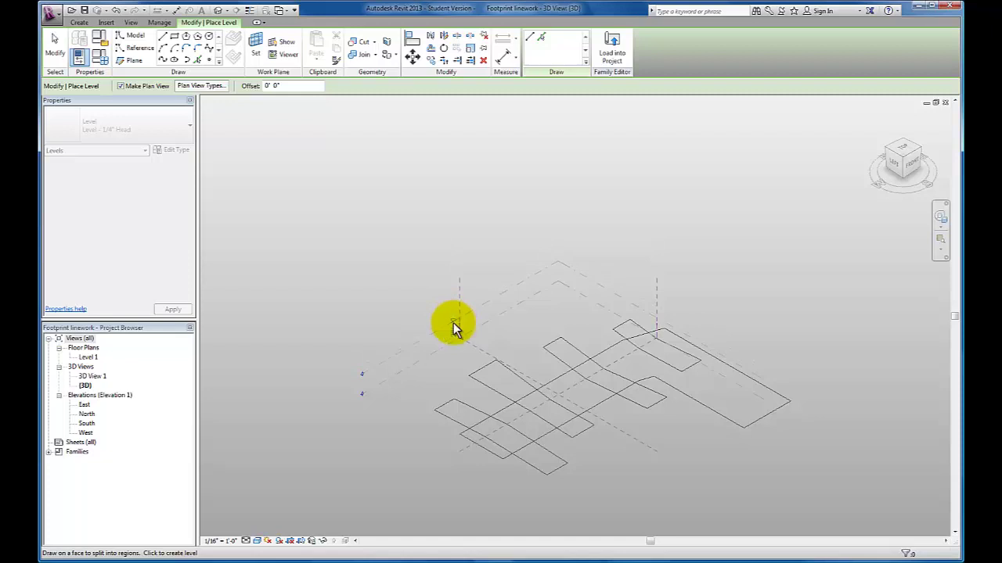
pyautogui.write('15')
pyautogui.press('Return')
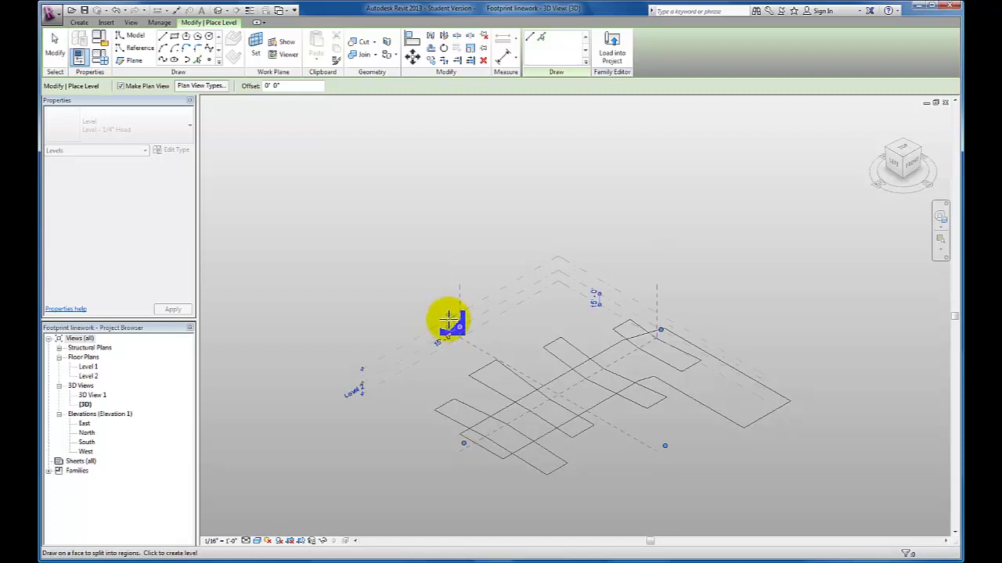
pyautogui.write('15')
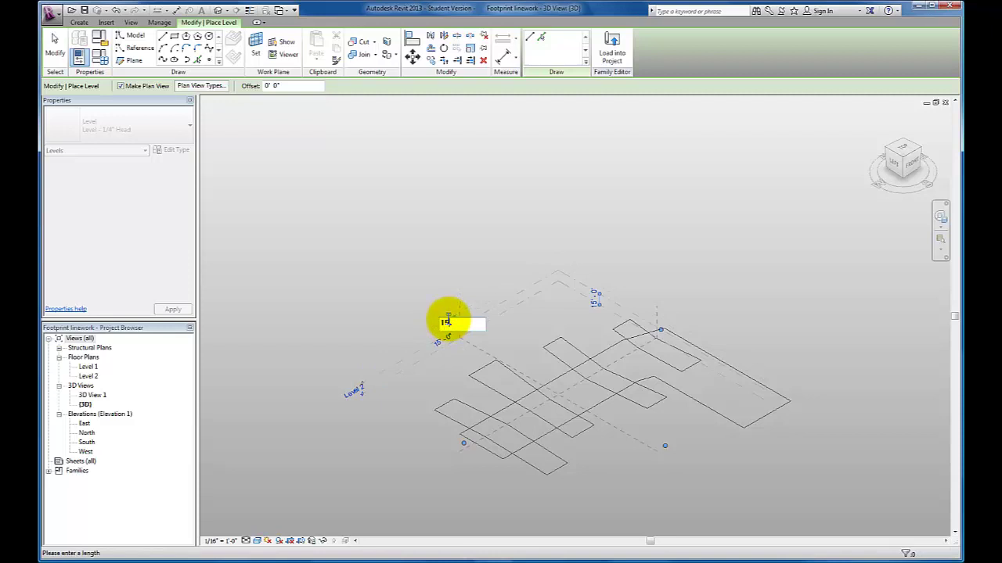
pyautogui.press('Return')
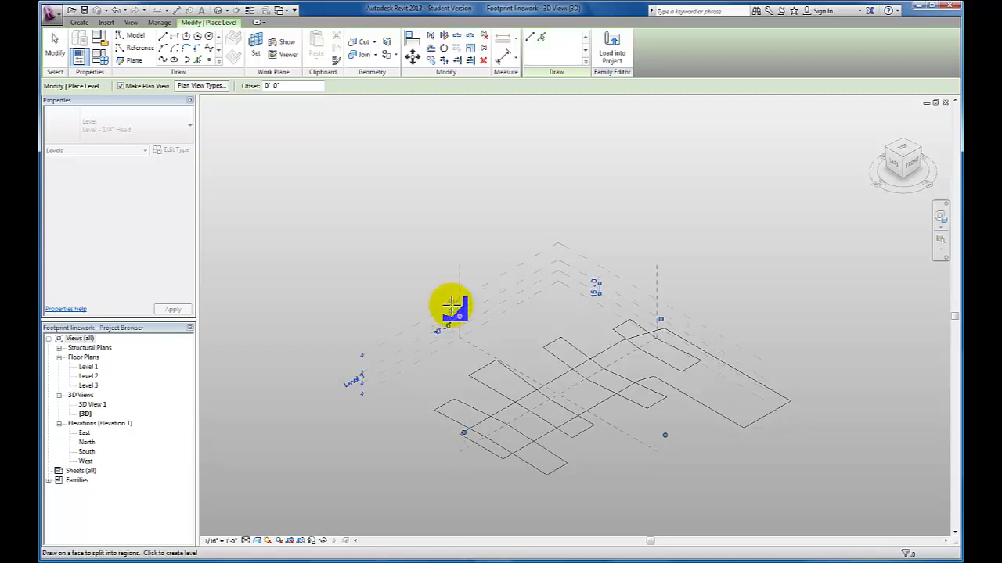
pyautogui.write('15')
pyautogui.press('Return')
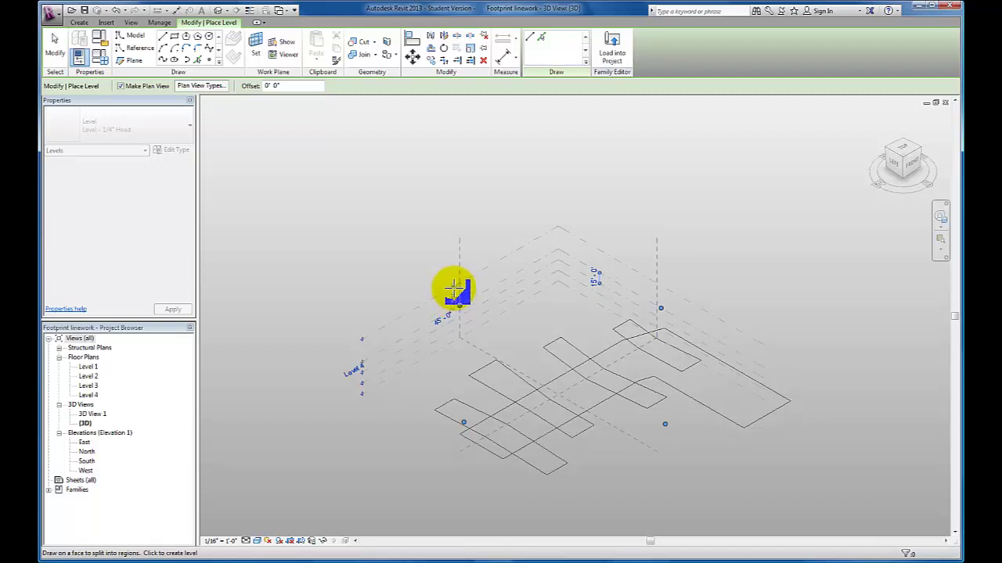
pyautogui.write('15')
pyautogui.press('Return')
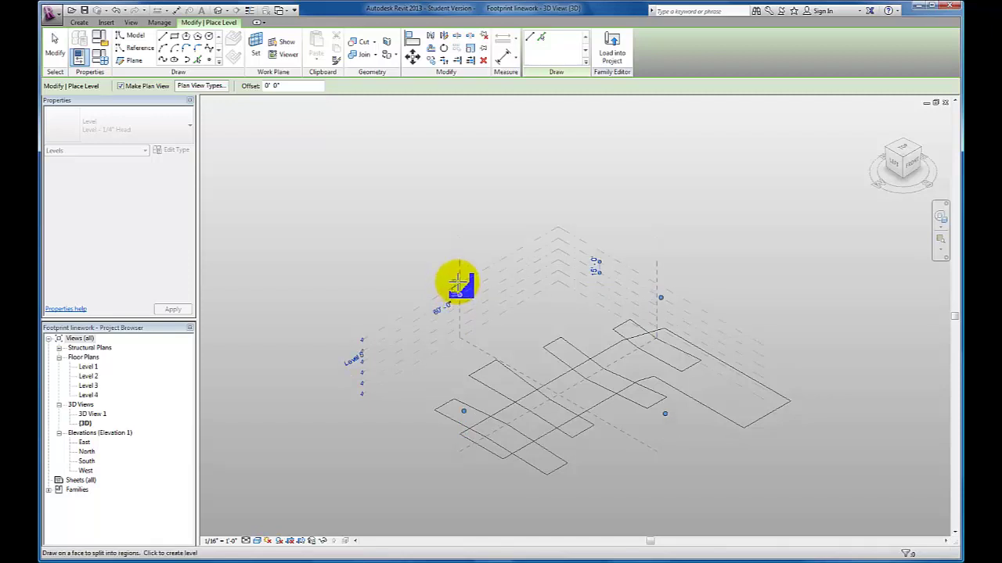
pyautogui.write('15')
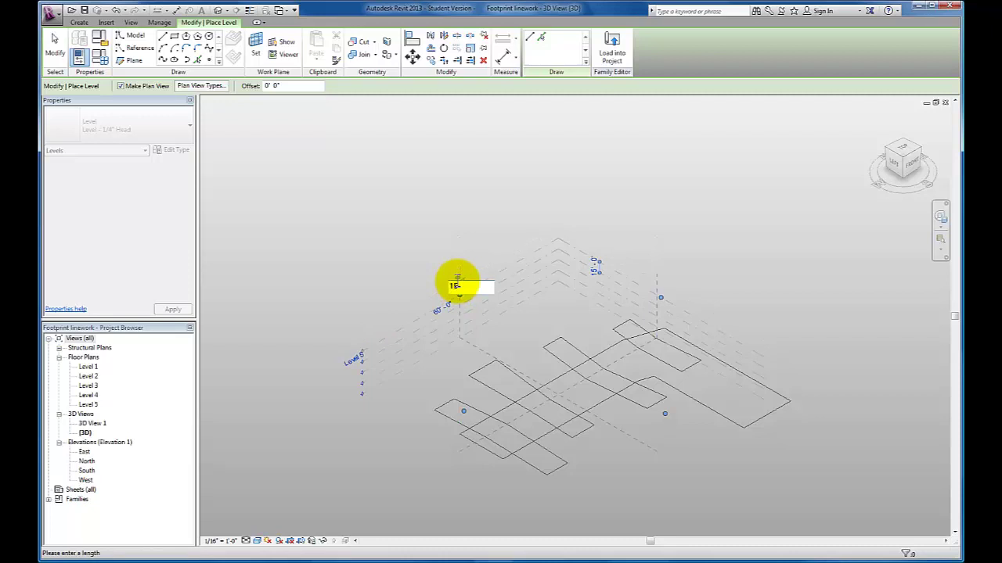
pyautogui.press('Return')
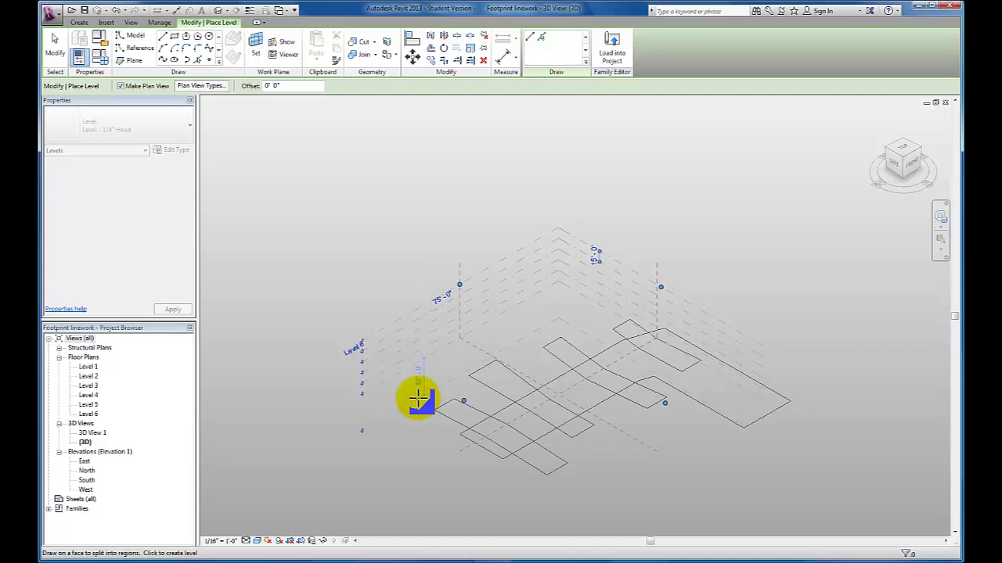
pyautogui.press('Escape')
pyautogui.press('Escape')
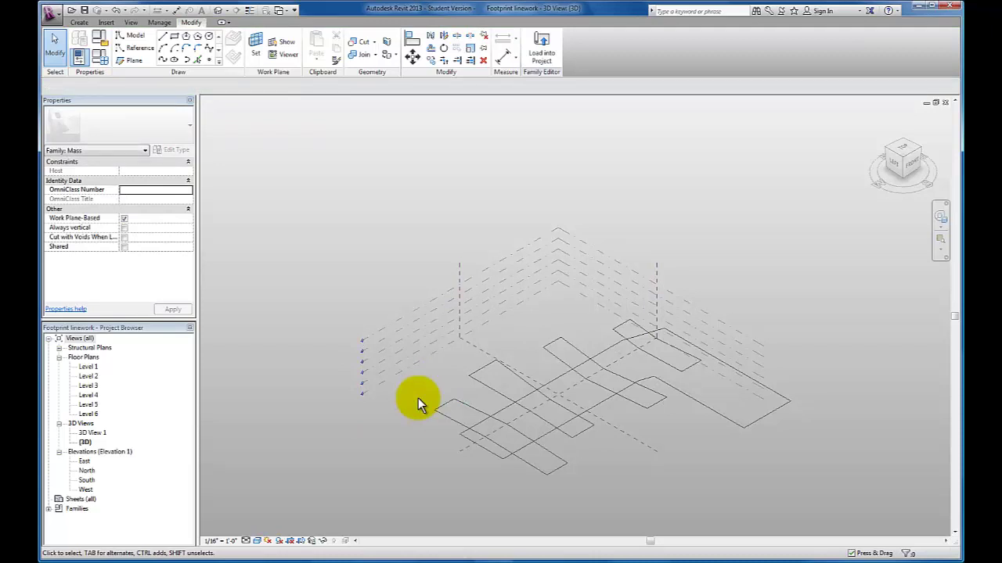
# Step: Extrude the lower-left footprint loop as a solid form 30 feet tall
pyautogui.press('Tab')
pyautogui.click(467, 408)
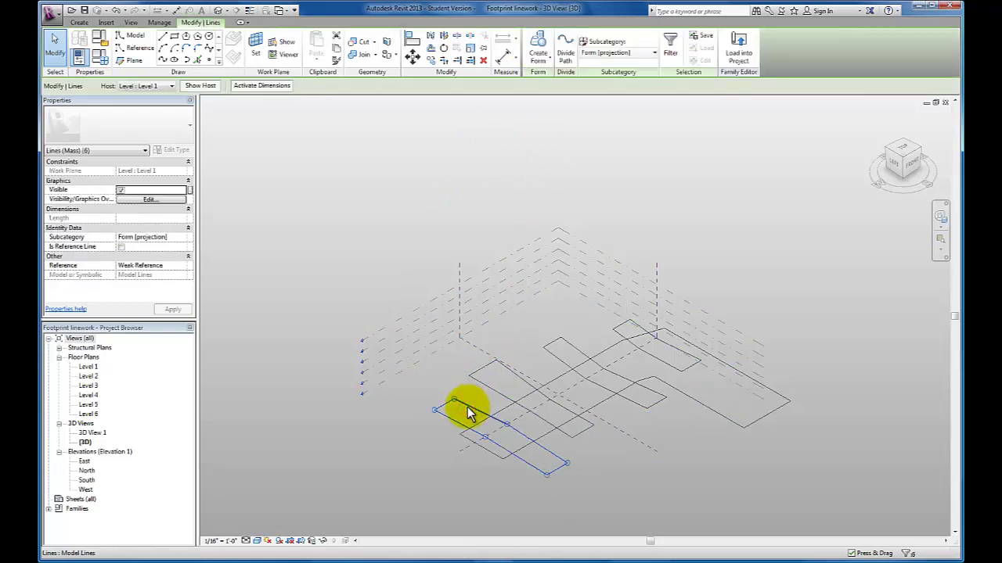
pyautogui.click(540, 50)
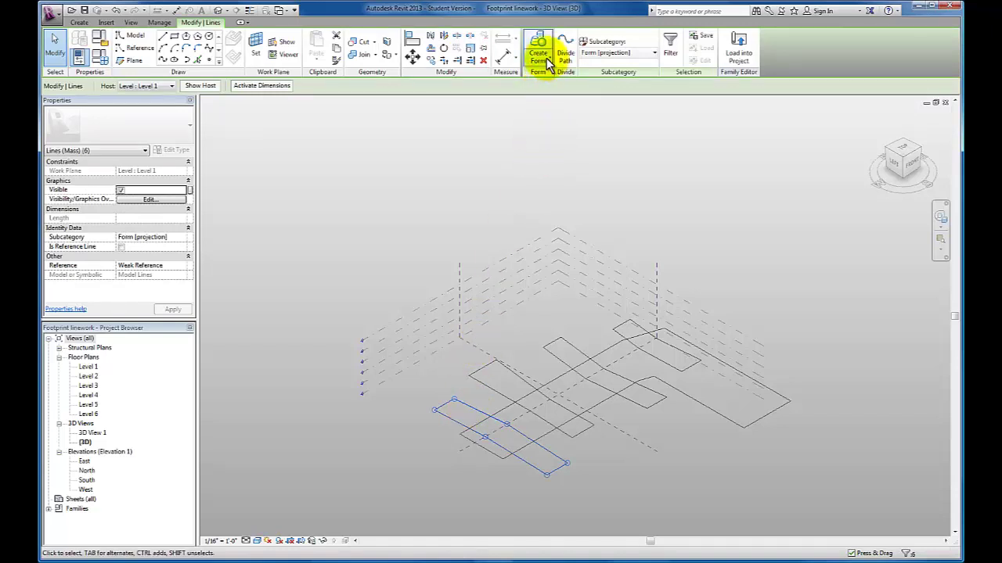
pyautogui.click(547, 61)
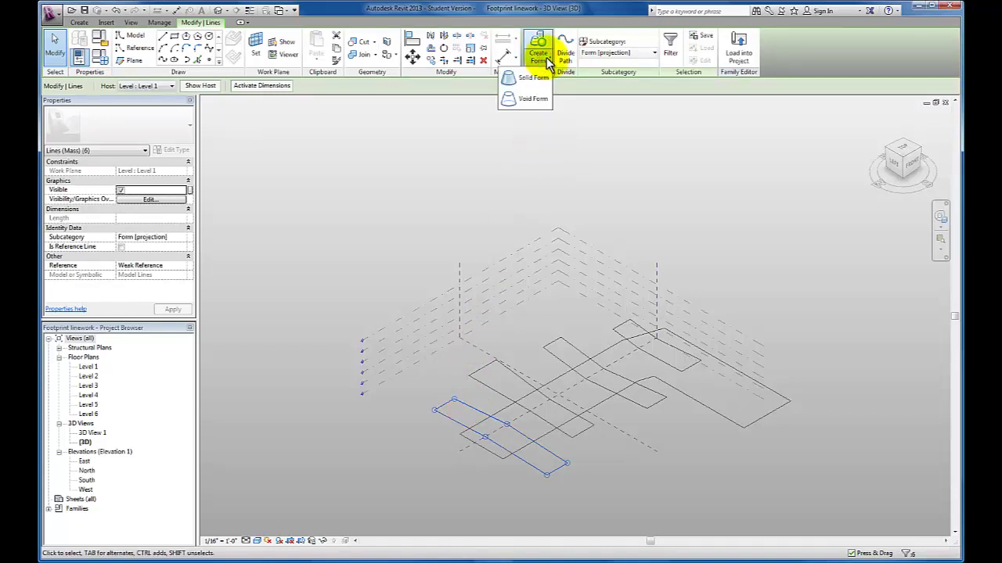
pyautogui.click(540, 77)
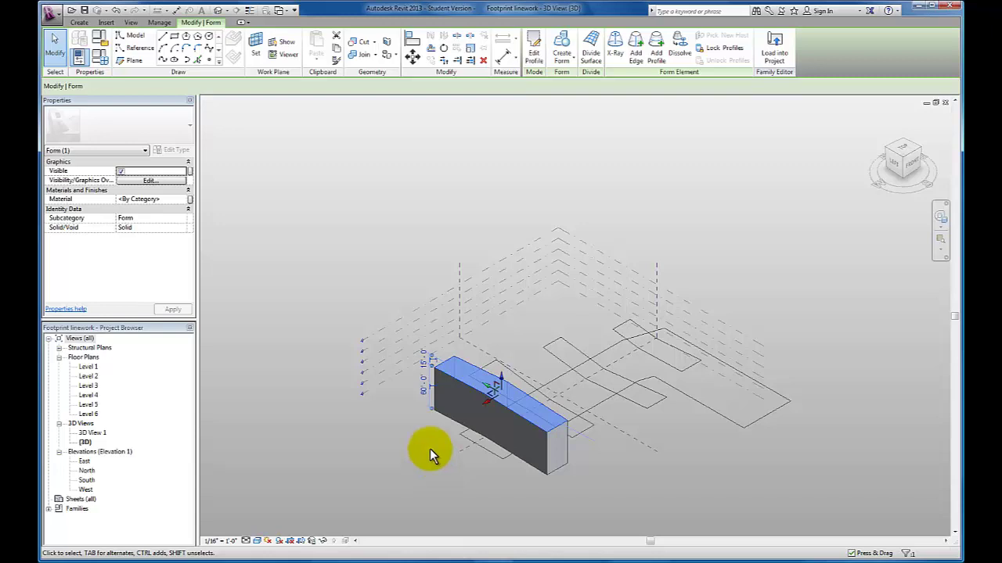
pyautogui.click(423, 395)
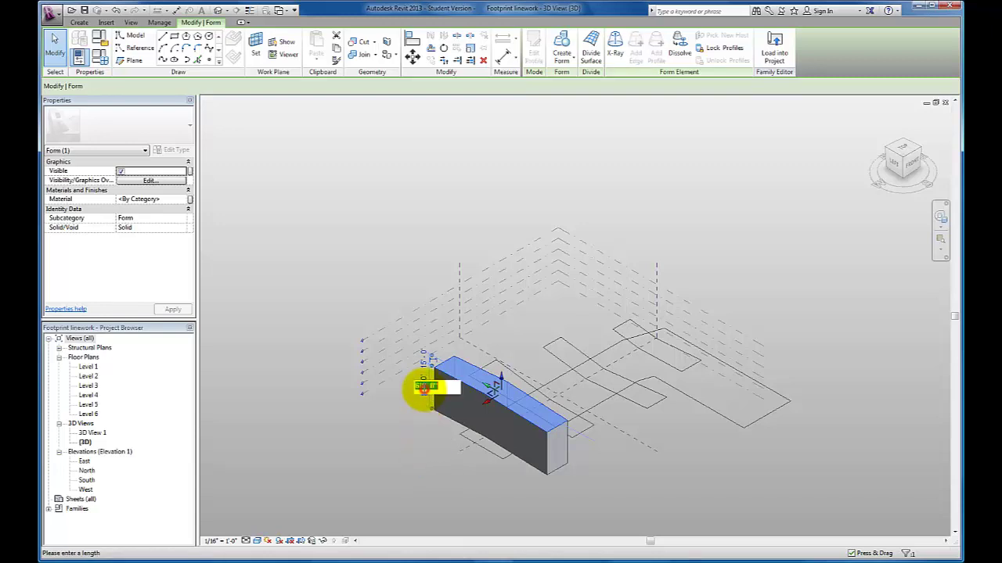
pyautogui.write("30'")
pyautogui.press('Return')
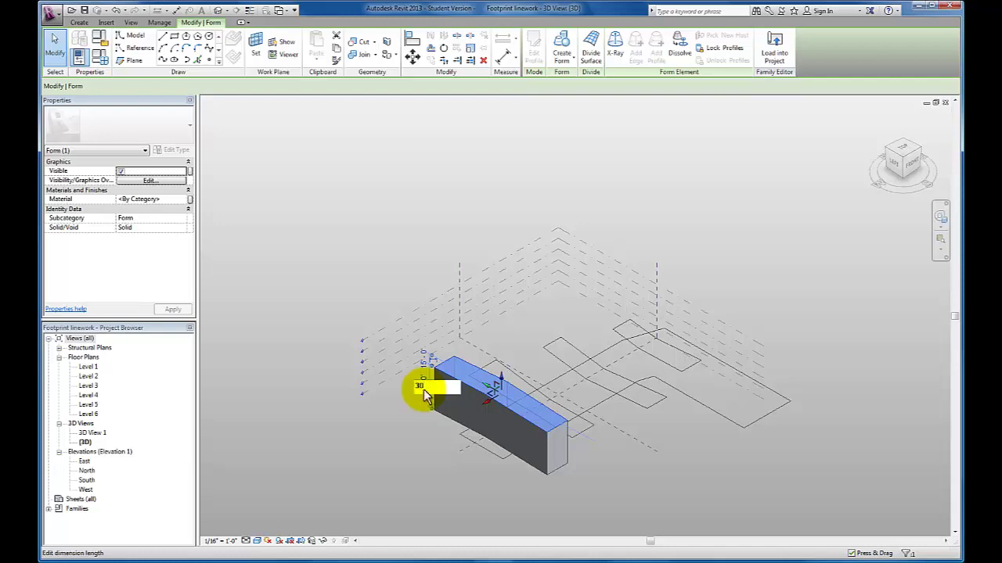
pyautogui.click(606, 468)
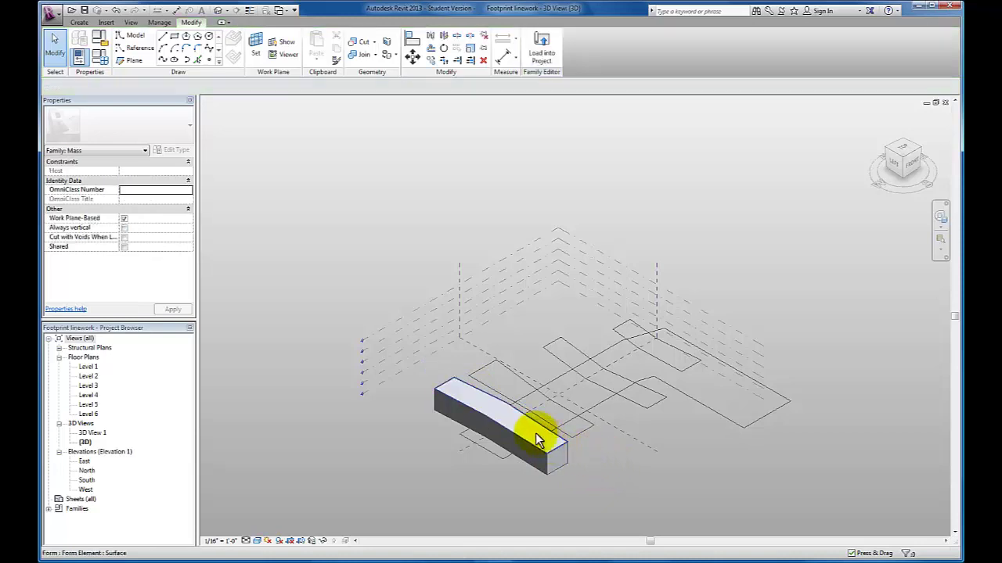
# Step: Extrude the second footprint loop as a solid form 45 feet tall
pyautogui.click(500, 392)
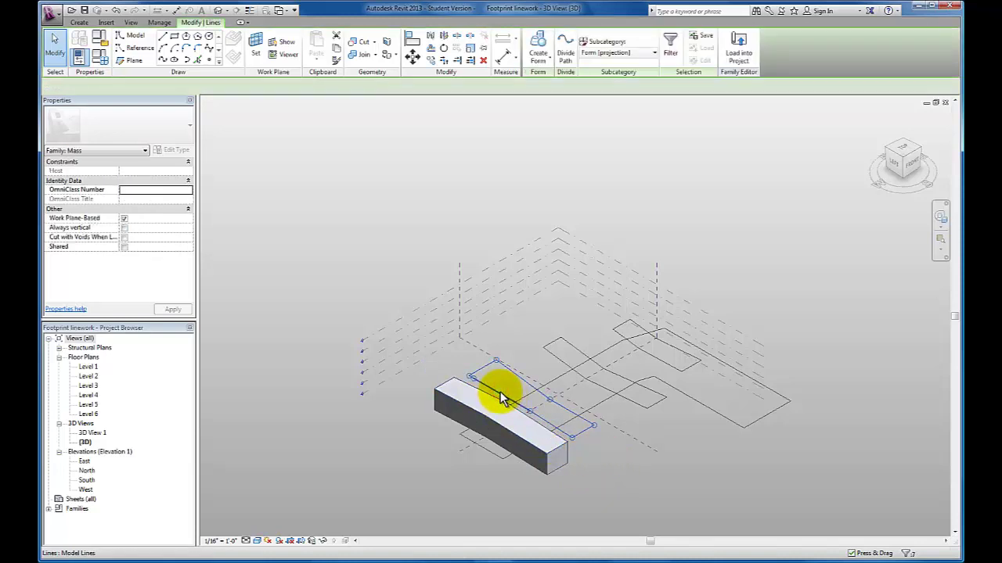
pyautogui.click(544, 69)
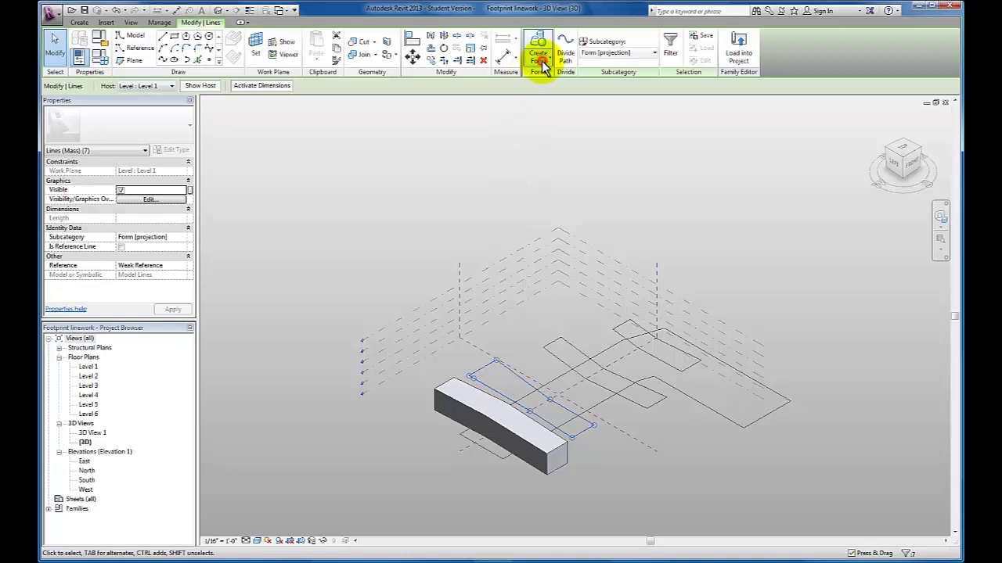
pyautogui.click(534, 78)
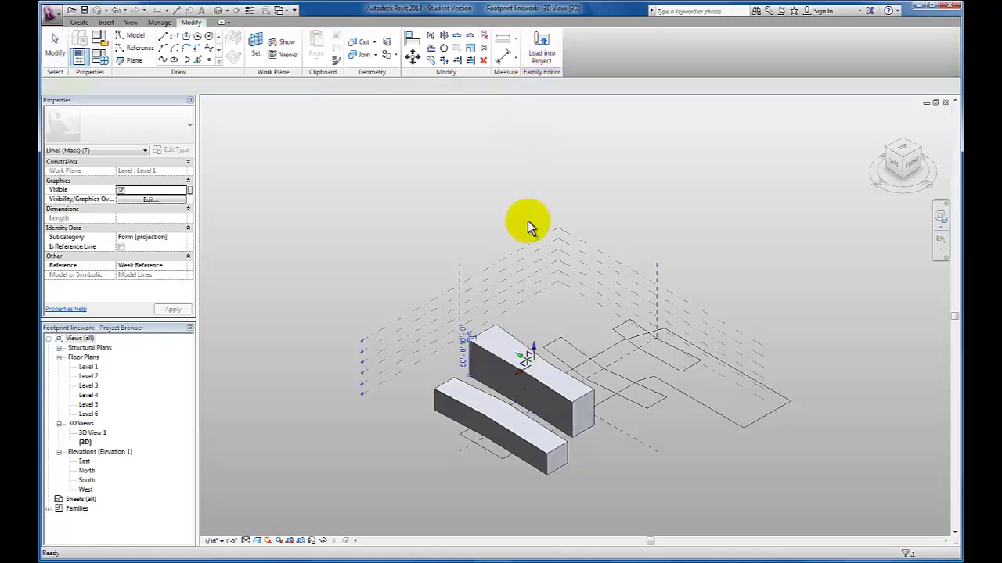
pyautogui.click(463, 356)
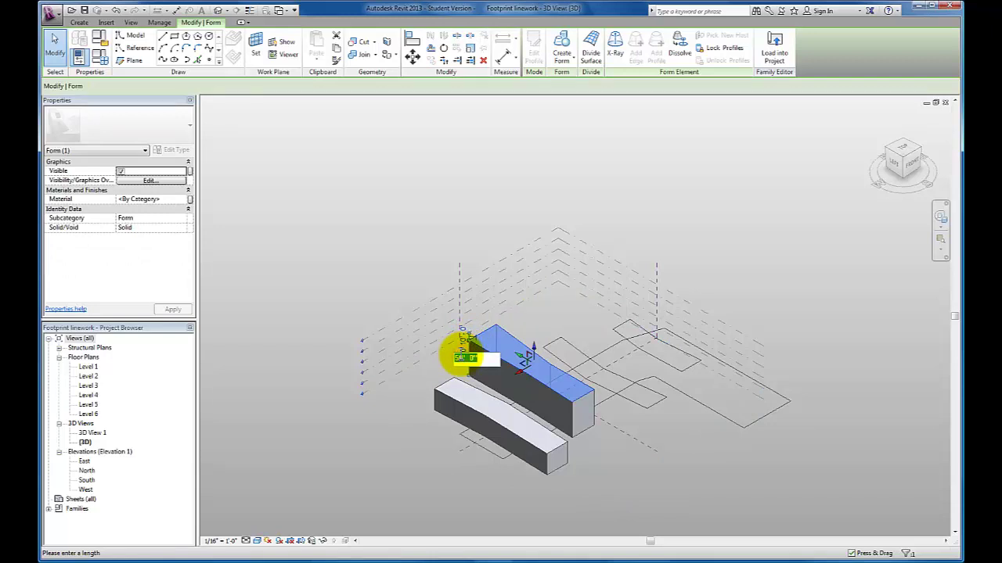
pyautogui.write('45')
pyautogui.press('Return')
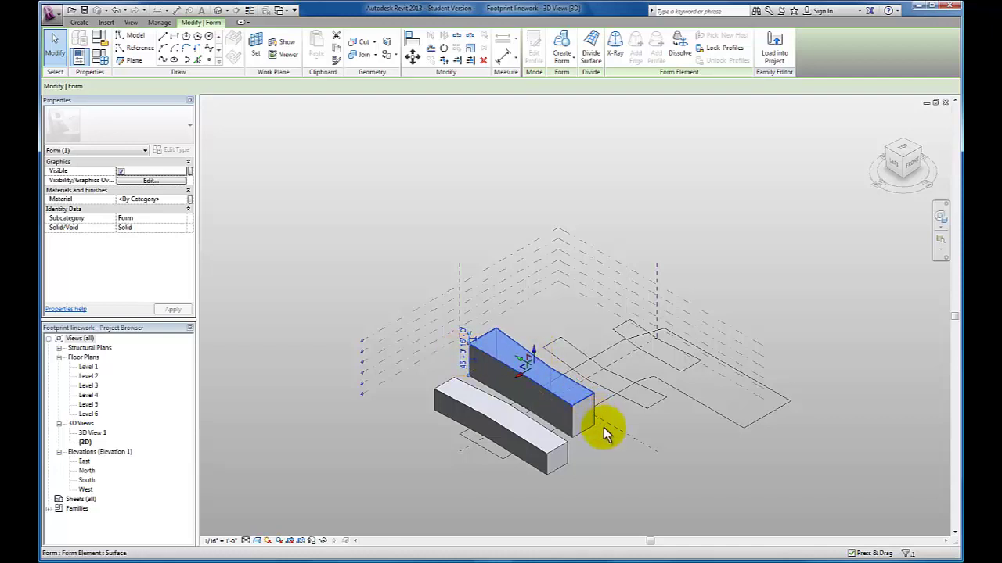
pyautogui.click(634, 479)
# Step: Extrude the third footprint loop as a solid form at 60 feet tall
pyautogui.press('Tab')
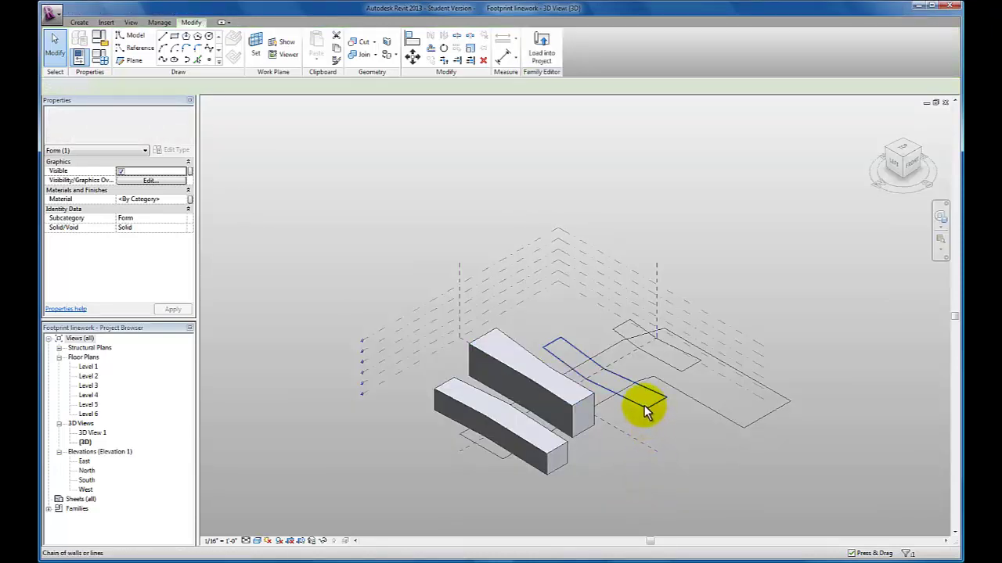
pyautogui.click(646, 413)
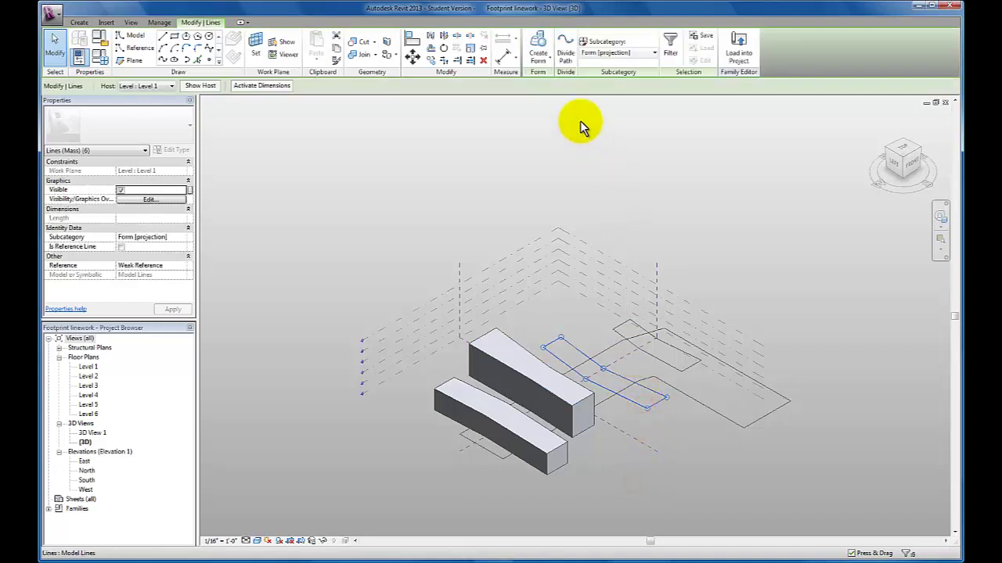
pyautogui.click(538, 57)
pyautogui.click(538, 79)
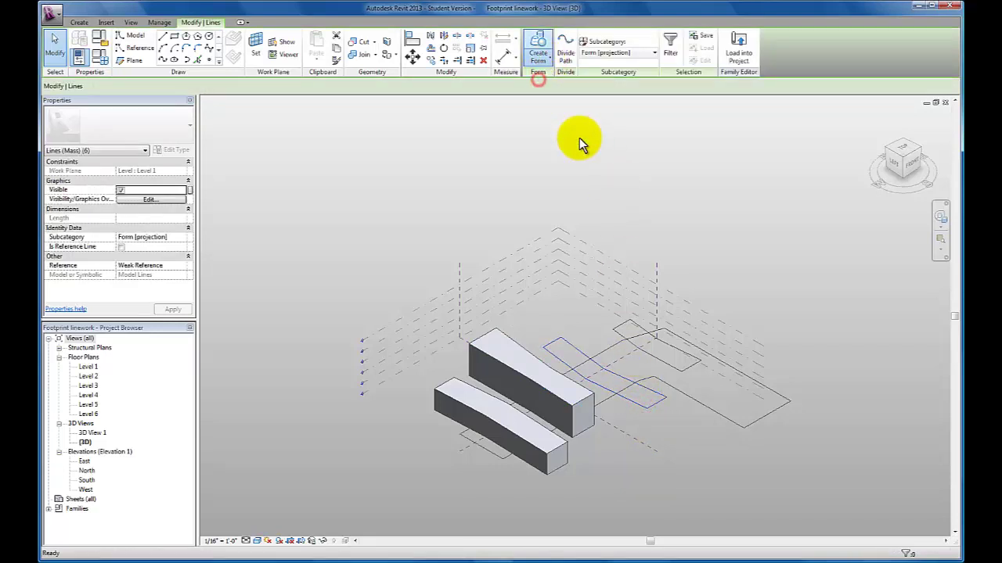
pyautogui.click(534, 317)
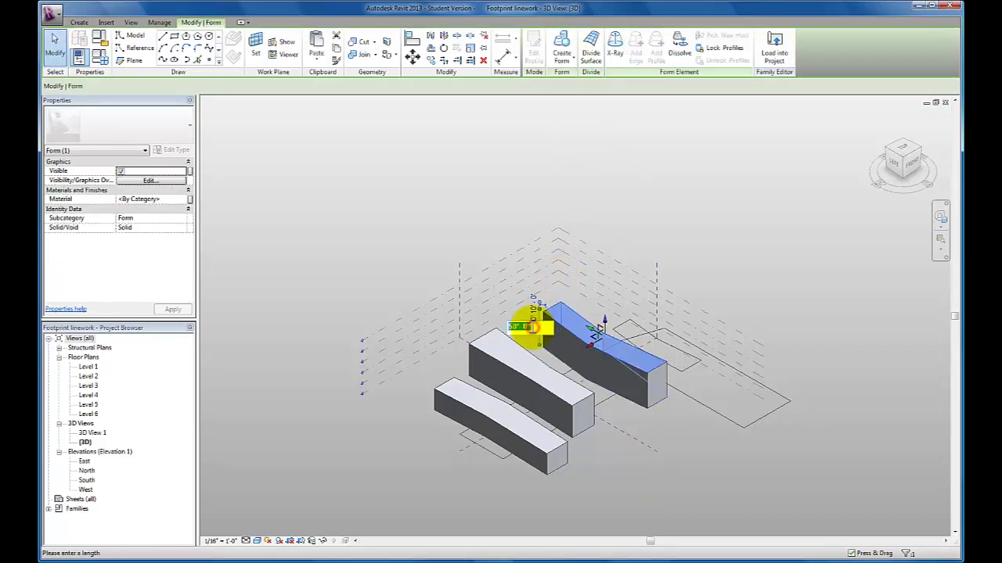
pyautogui.press('Return')
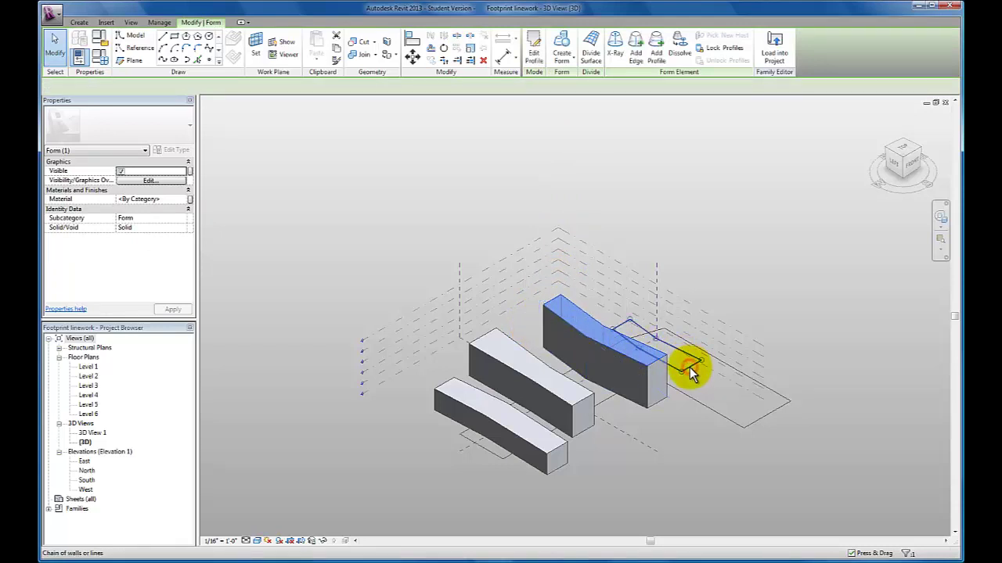
# Step: Extrude the fourth unit's footprint as a solid block and enter 20 in its height dimension
pyautogui.click(688, 369)
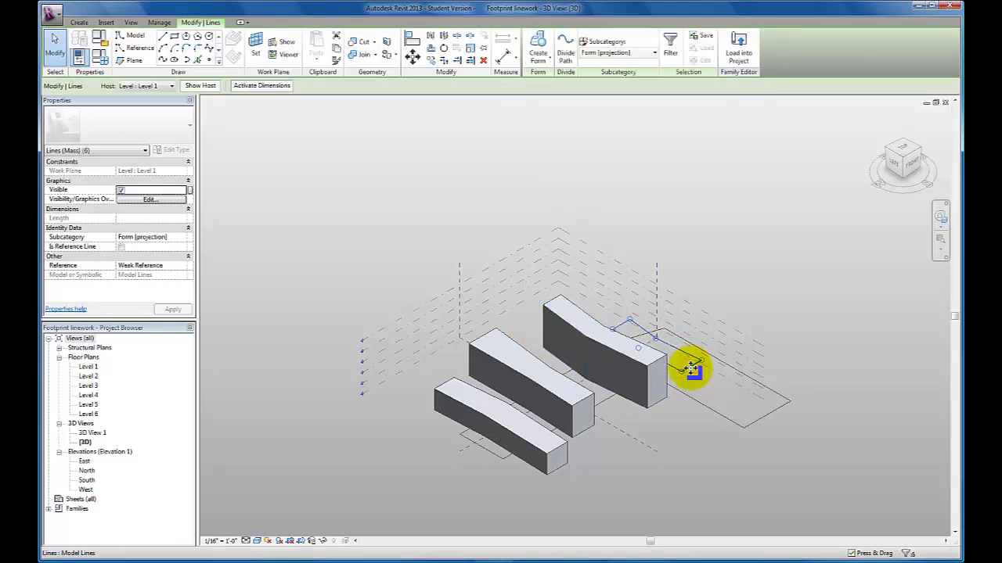
pyautogui.click(544, 63)
pyautogui.click(535, 79)
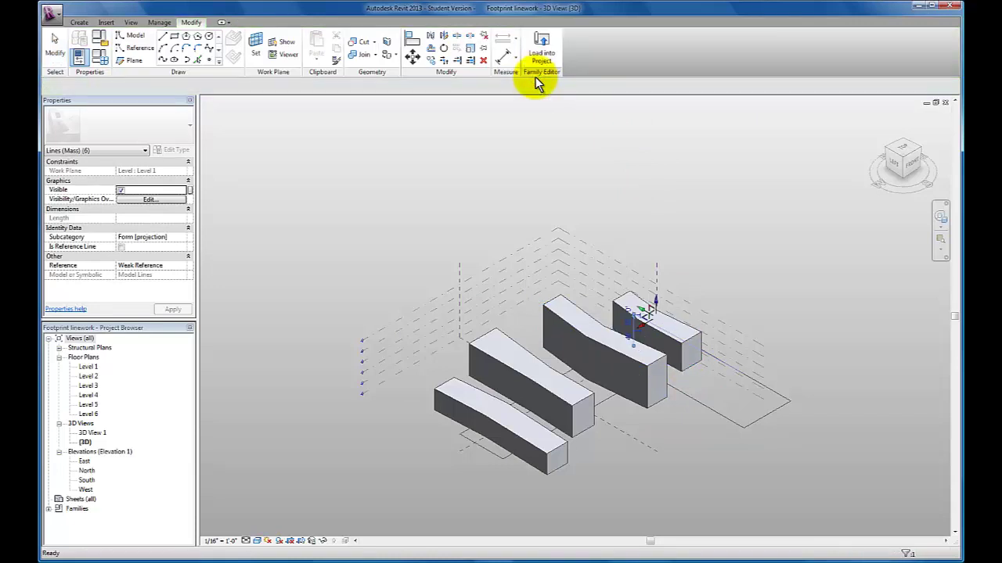
pyautogui.click(626, 327)
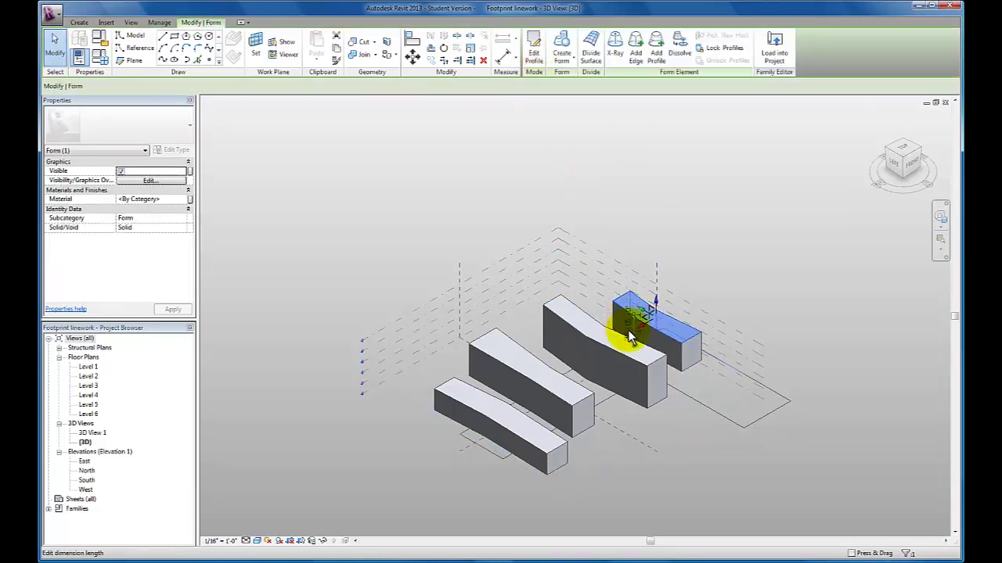
pyautogui.click(617, 331)
pyautogui.write('20')
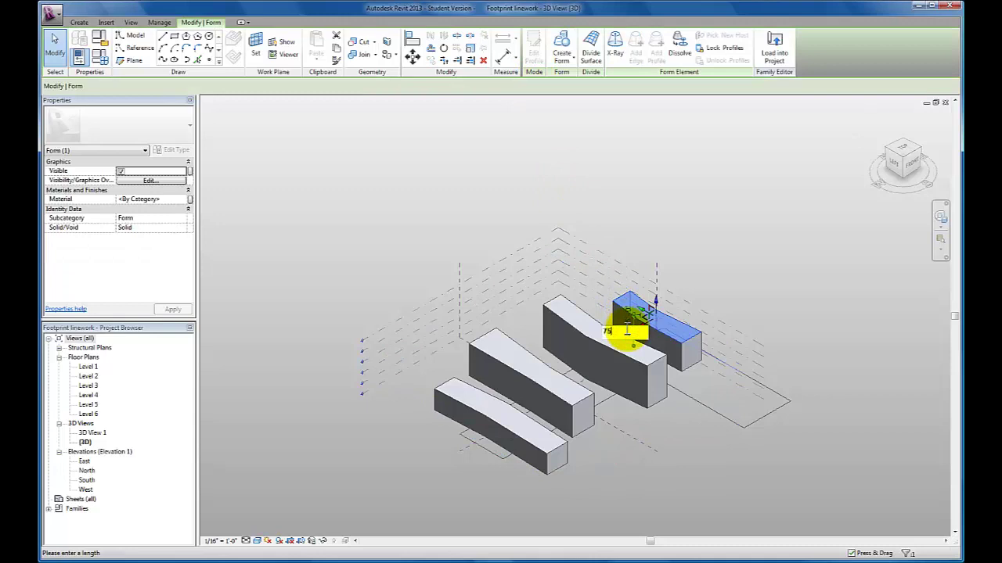
pyautogui.press('Return')
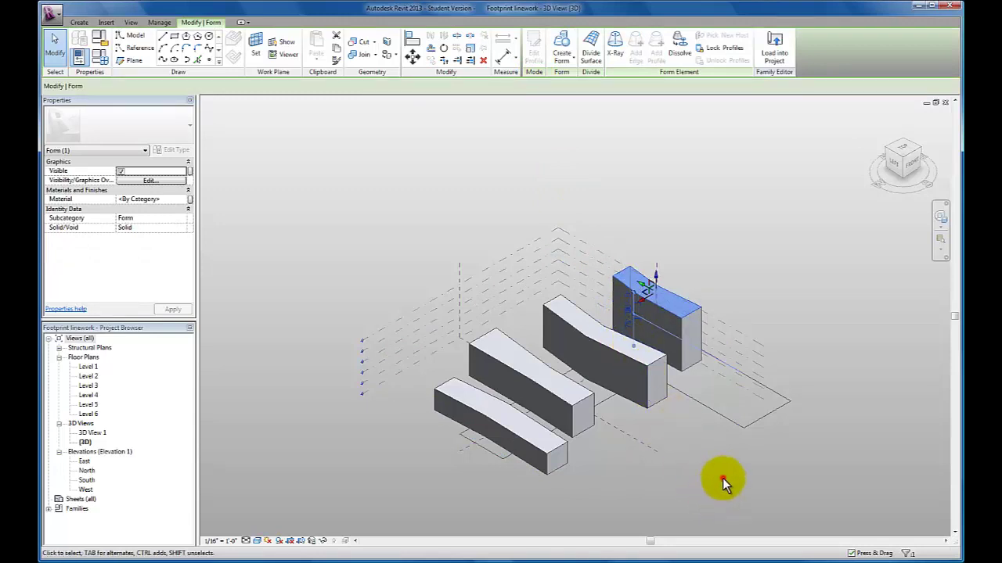
pyautogui.click(723, 478)
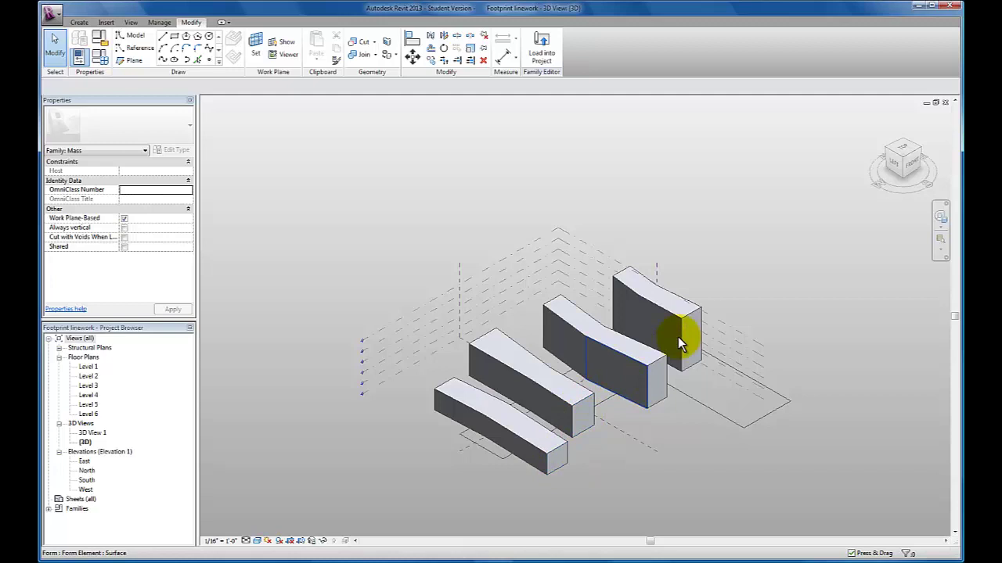
# Step: Extrude the L-shaped spine line chain as a solid form 30 feet tall
pyautogui.click(715, 412)
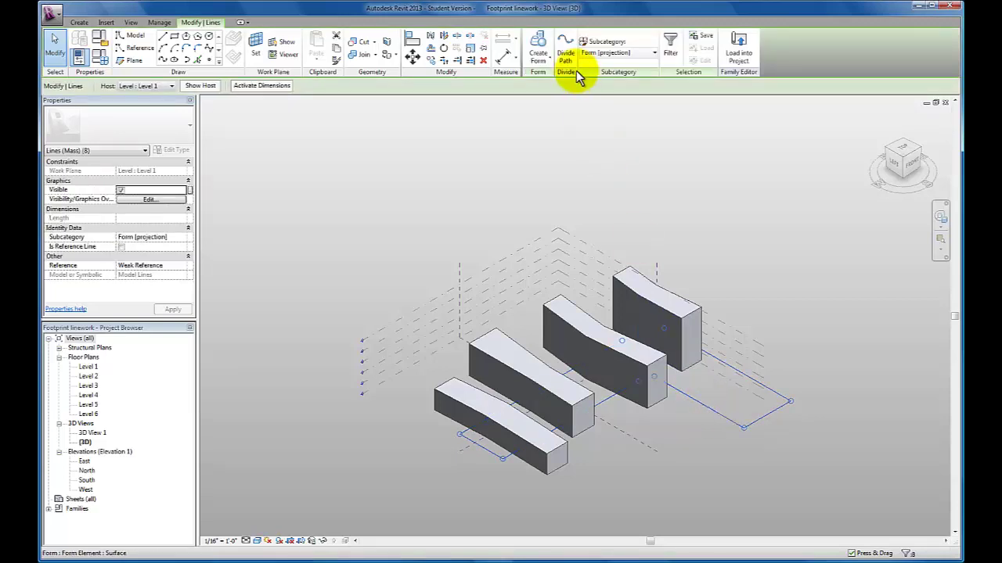
pyautogui.click(550, 66)
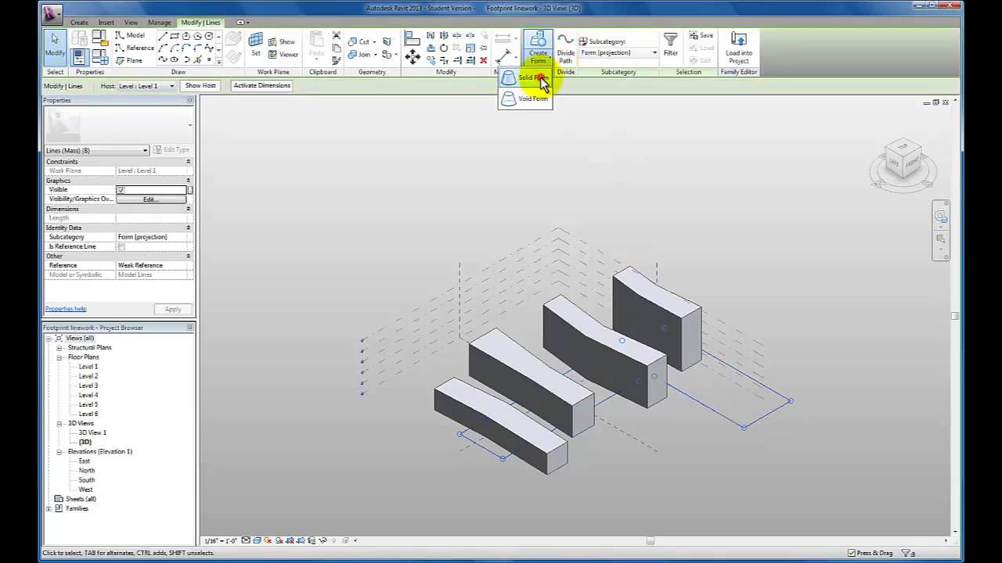
pyautogui.click(540, 77)
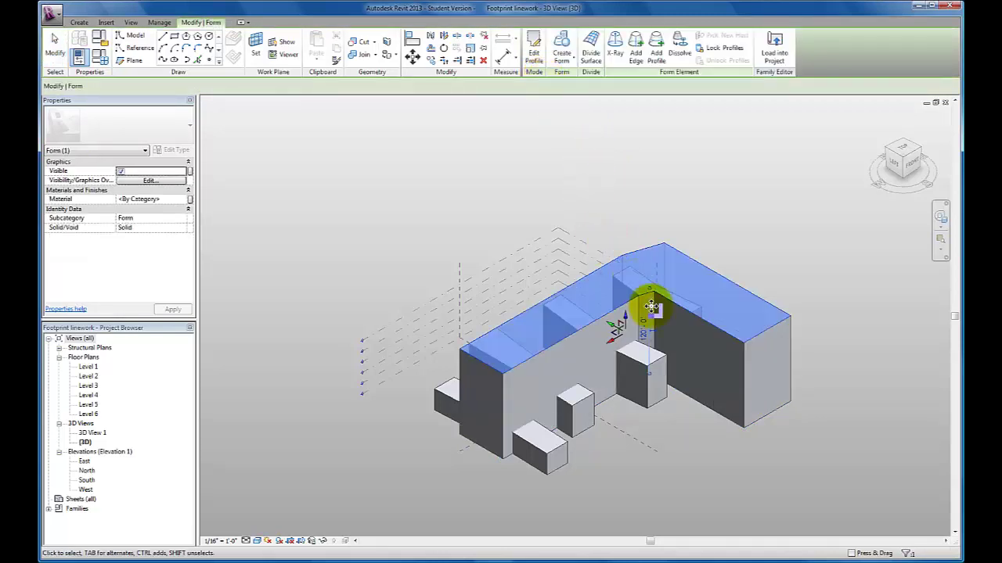
pyautogui.click(643, 323)
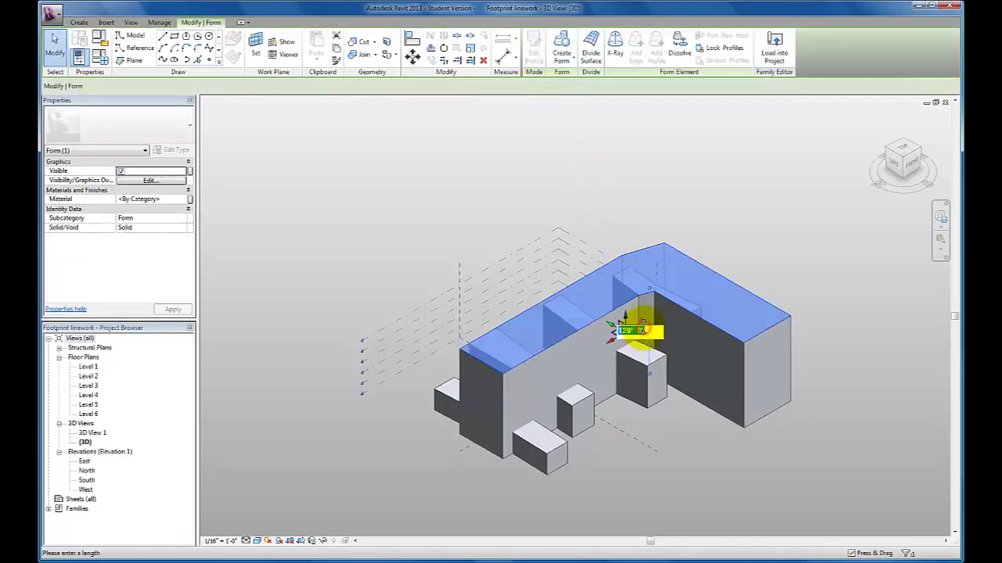
pyautogui.write('30')
pyautogui.press('Return')
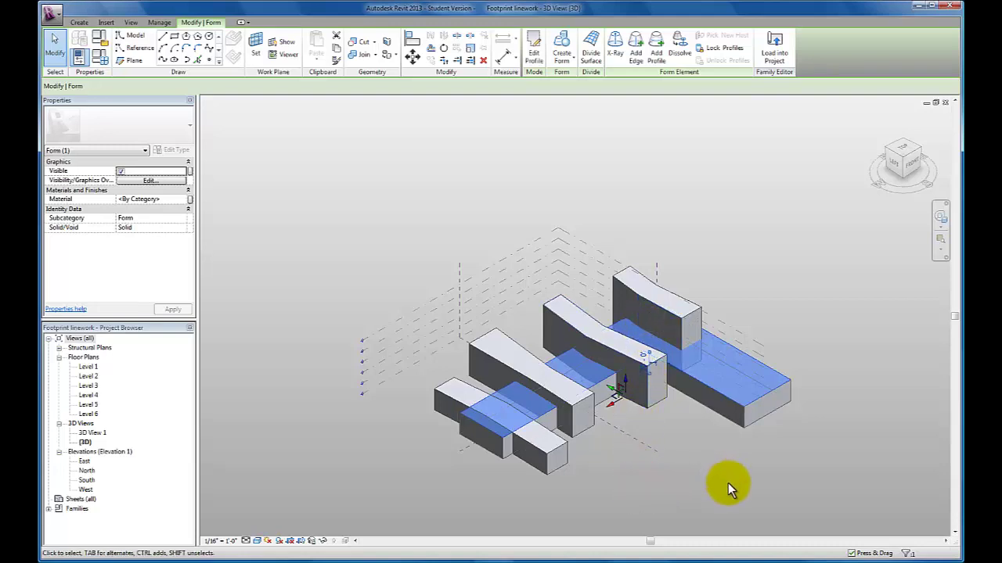
pyautogui.press('Escape')
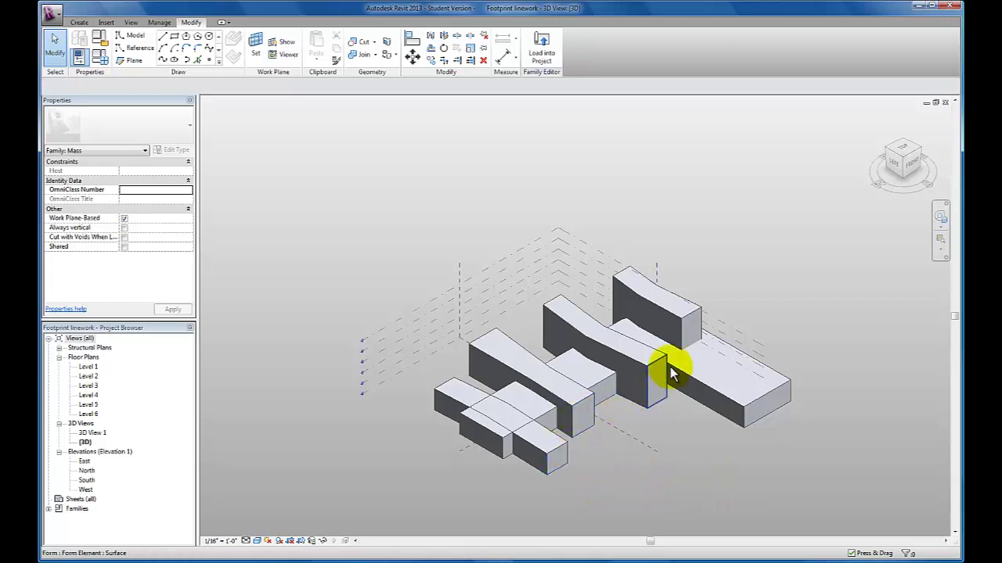
# Step: Make unit A's 30'-0" height dimension permanent and move it out beside the block
pyautogui.click(454, 392)
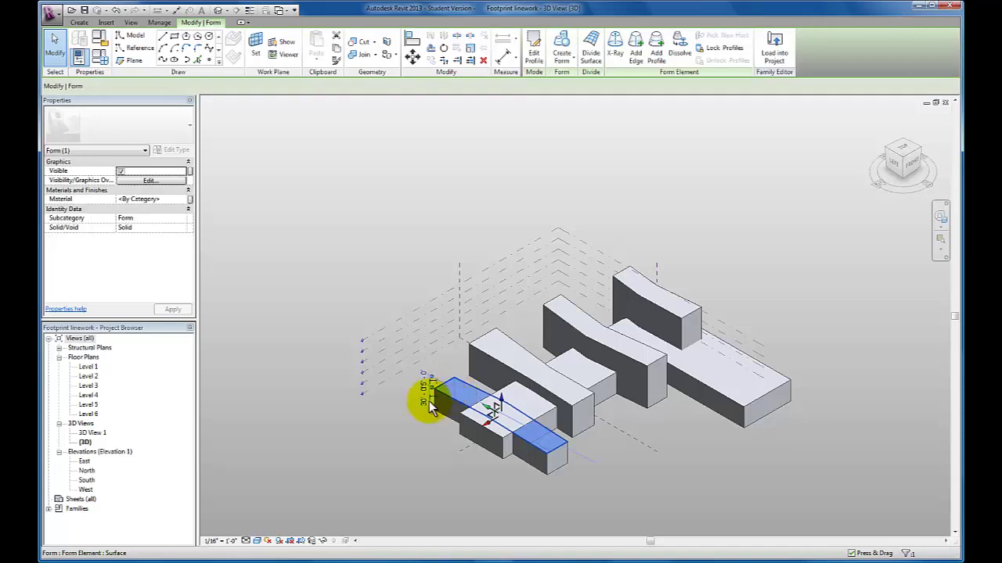
pyautogui.scroll(4, 427, 409)
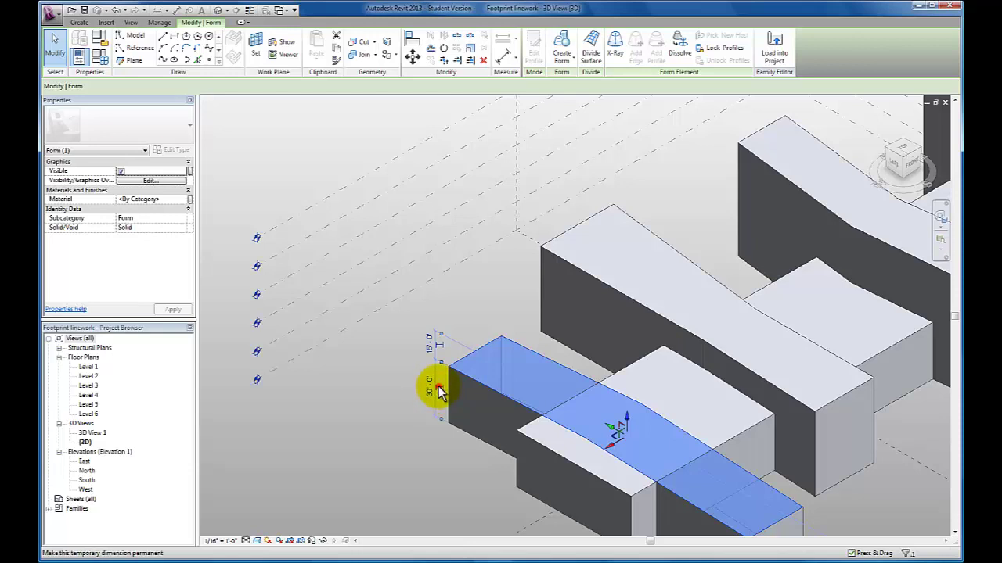
pyautogui.click(438, 386)
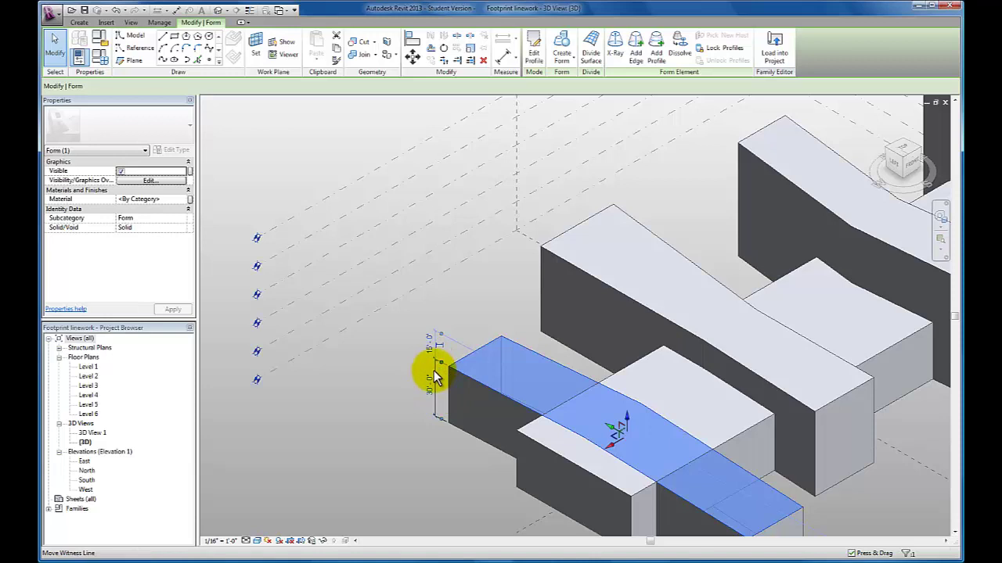
pyautogui.moveTo(428, 374); pyautogui.dragTo(358, 347)
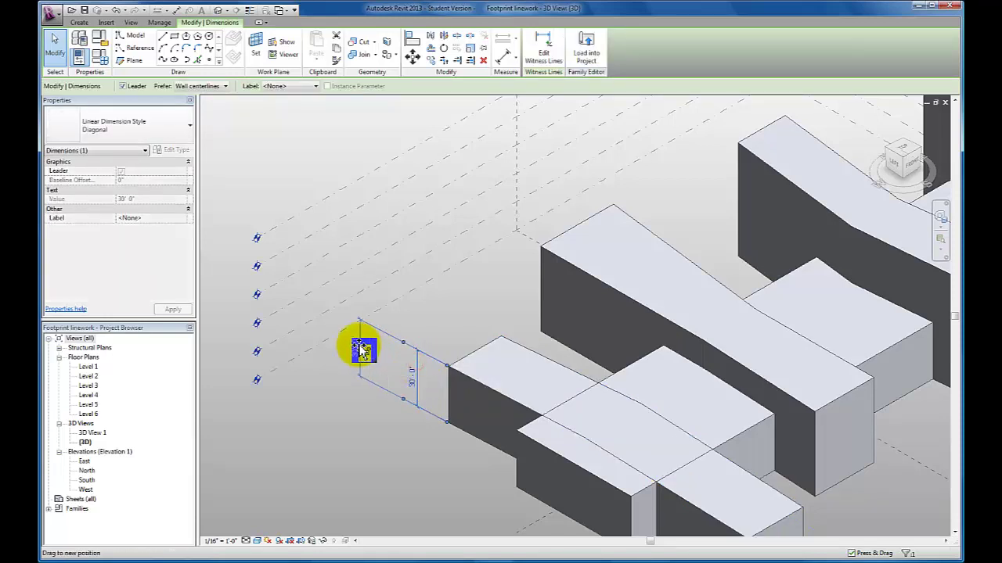
pyautogui.click(376, 416)
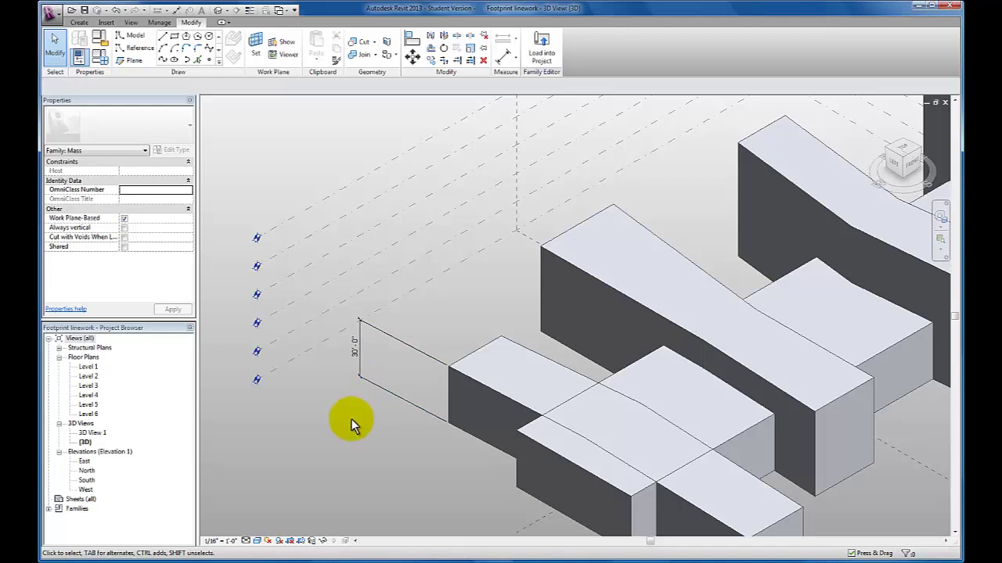
# Step: Label the 30'-0" dimension with a new type parameter named 'unit A height'
pyautogui.click(380, 388)
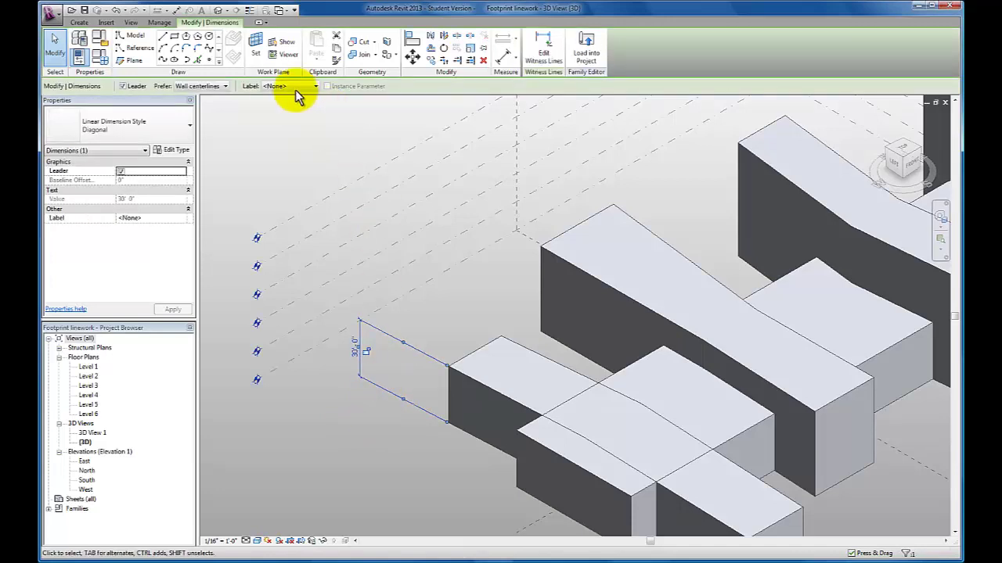
pyautogui.click(295, 88)
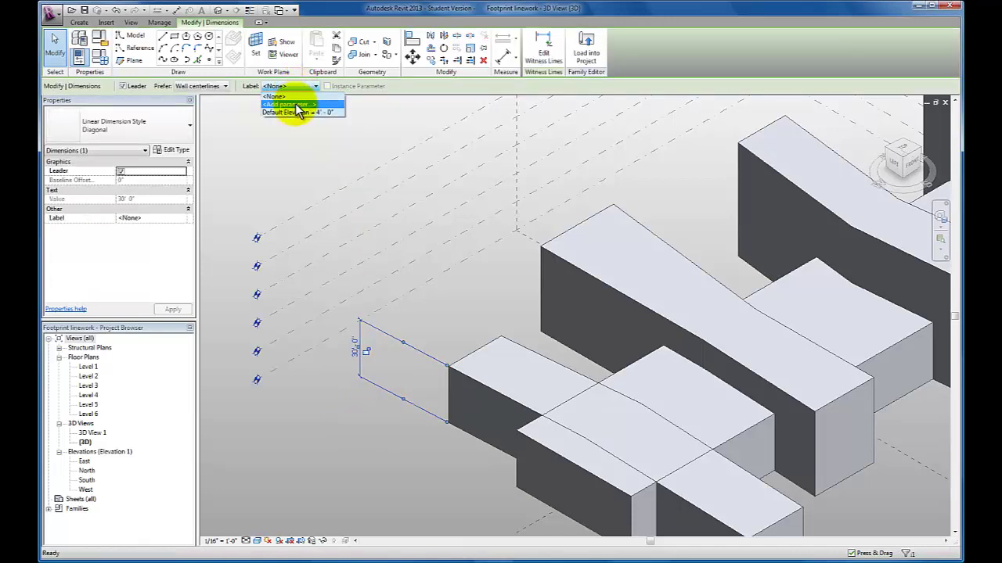
pyautogui.click(297, 104)
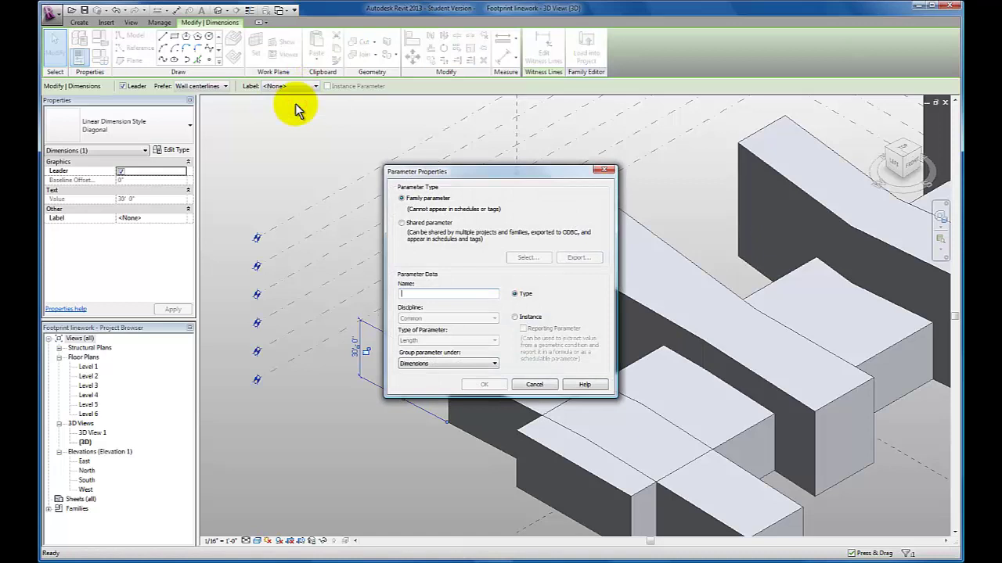
pyautogui.write('unit A height')
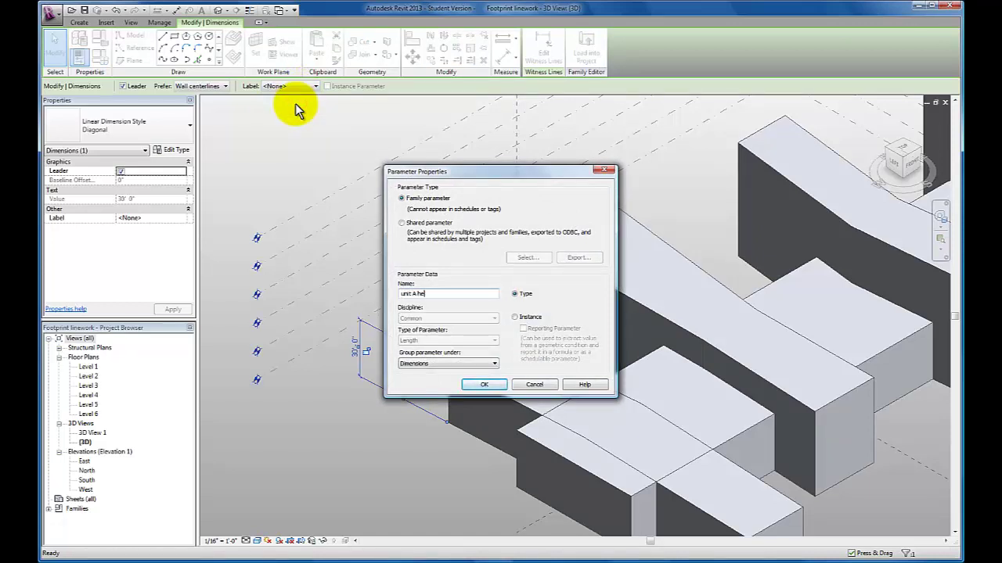
pyautogui.click(480, 384)
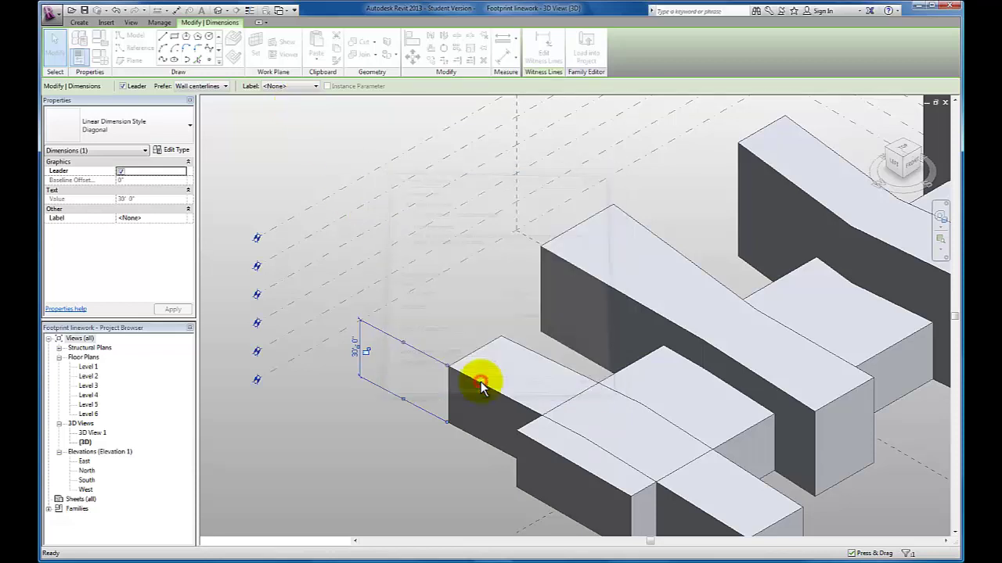
pyautogui.click(399, 437)
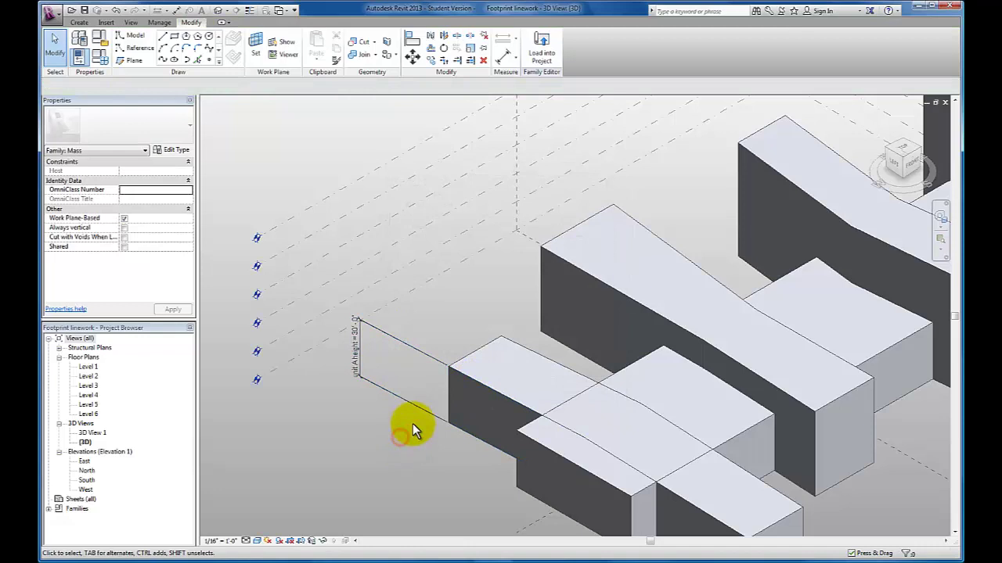
# Step: Move unit B's 45'-0" height dimension out beside the block
pyautogui.click(589, 259)
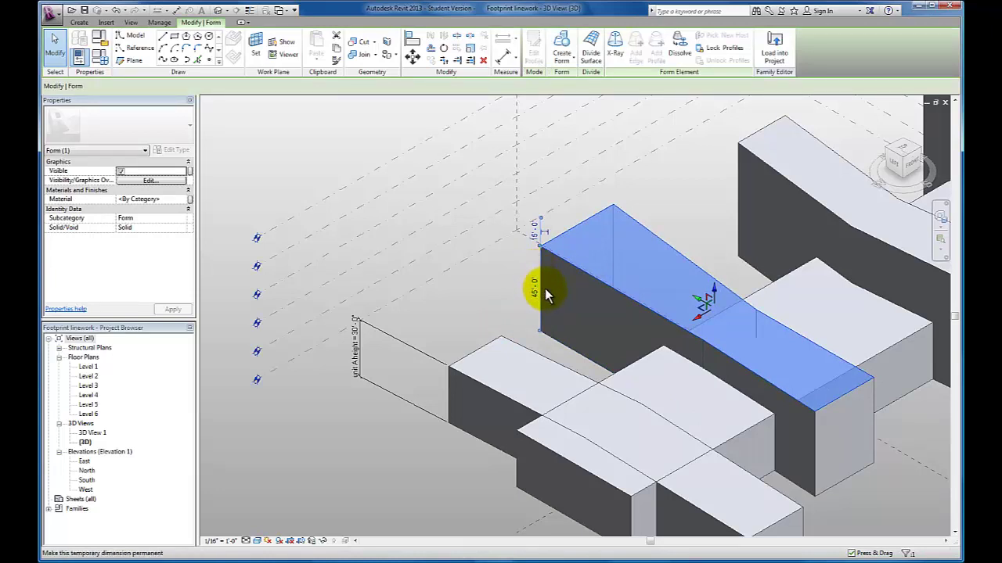
pyautogui.scroll(3, 543, 250)
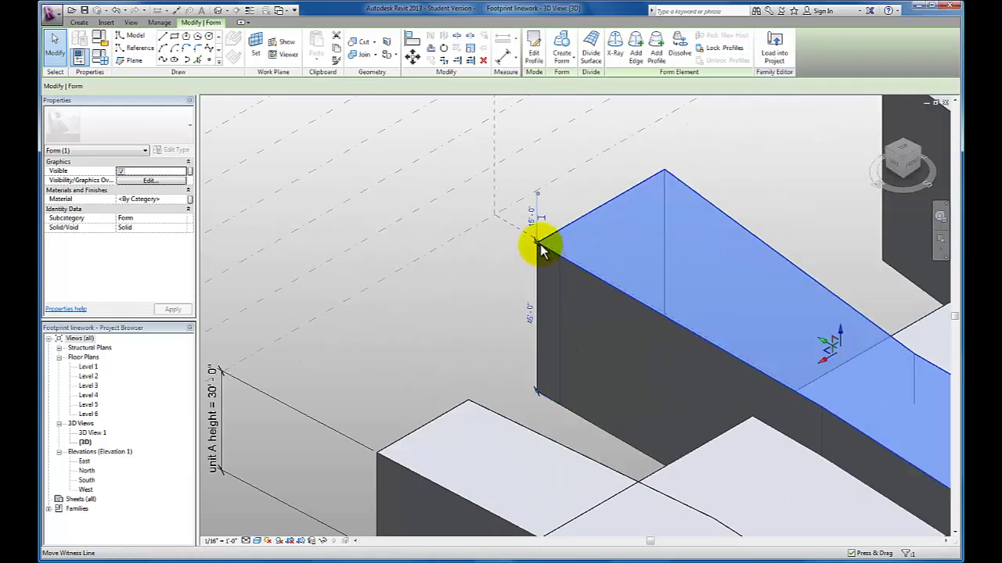
pyautogui.moveTo(537, 288); pyautogui.dragTo(414, 236)
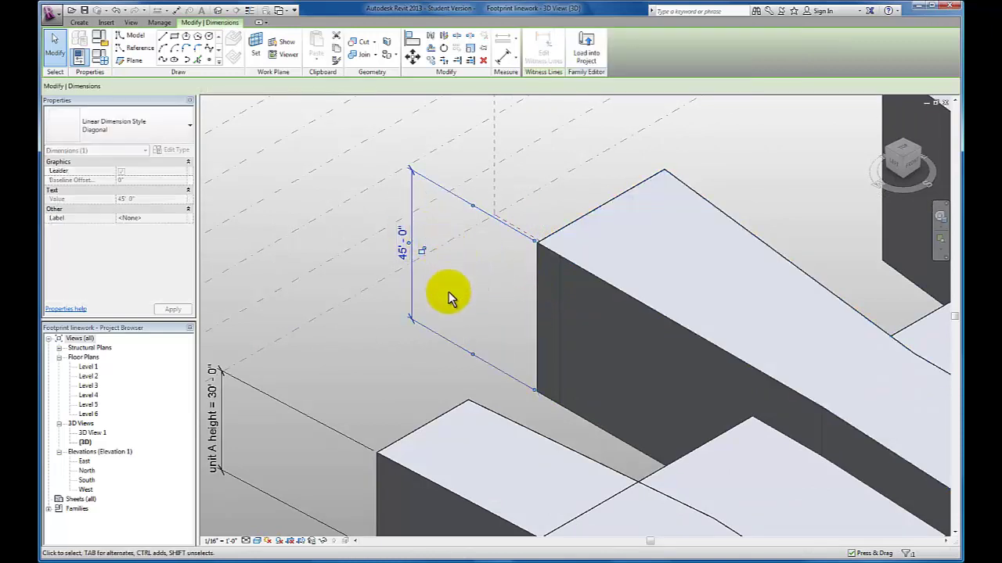
pyautogui.click(385, 336)
# Step: Label the 45'-0" dimension with a new type parameter named 'unit B height'
pyautogui.click(412, 301)
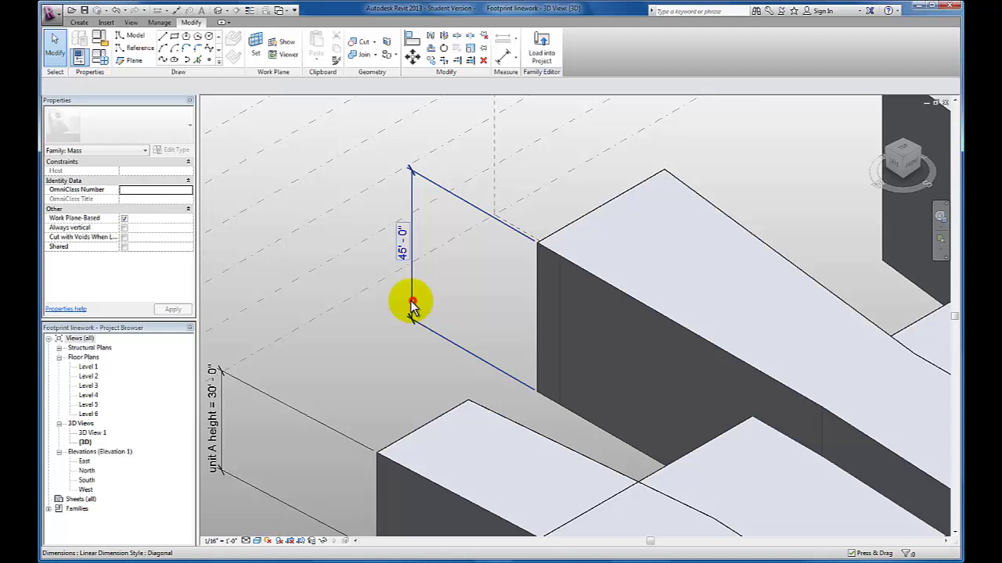
pyautogui.click(391, 255)
pyautogui.click(310, 86)
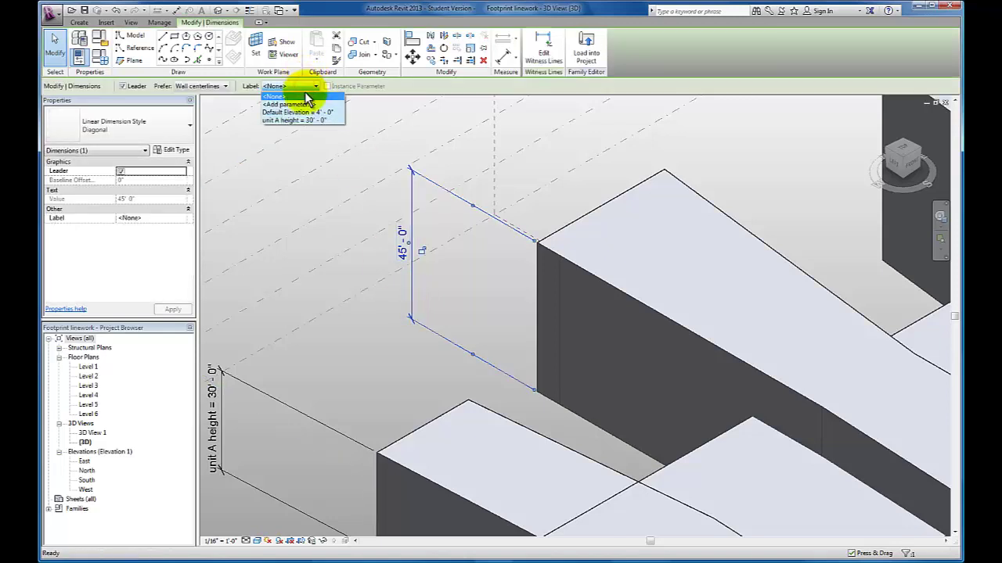
pyautogui.click(303, 104)
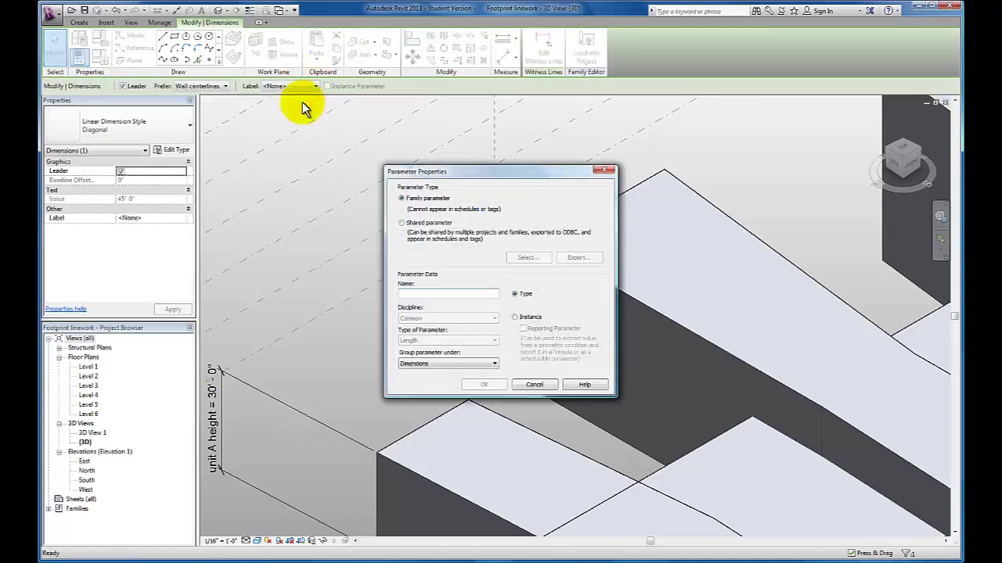
pyautogui.write('unit B height')
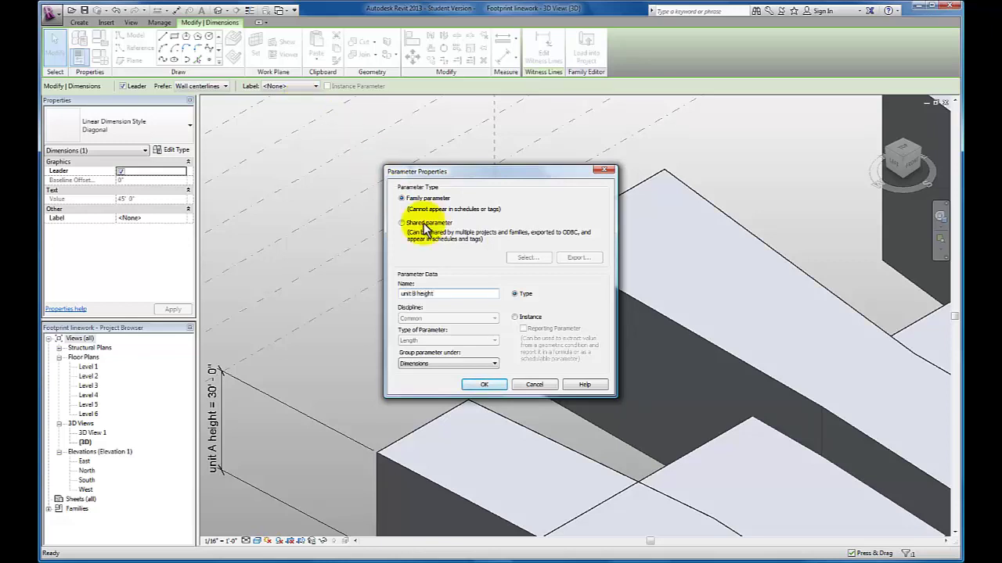
pyautogui.click(486, 384)
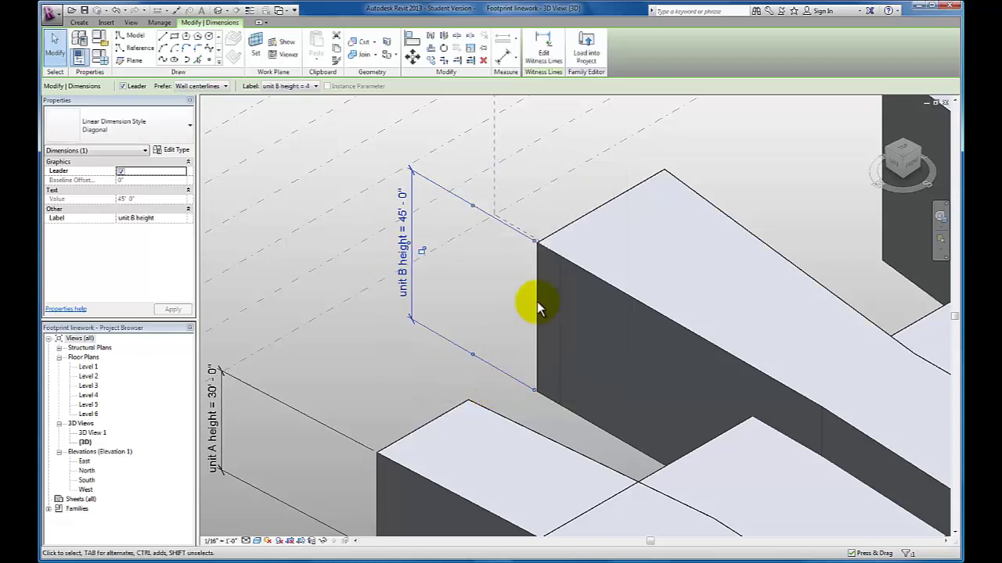
pyautogui.scroll(-2, 689, 184)
pyautogui.moveTo(682, 197); pyautogui.dragTo(653, 217, button='middle')
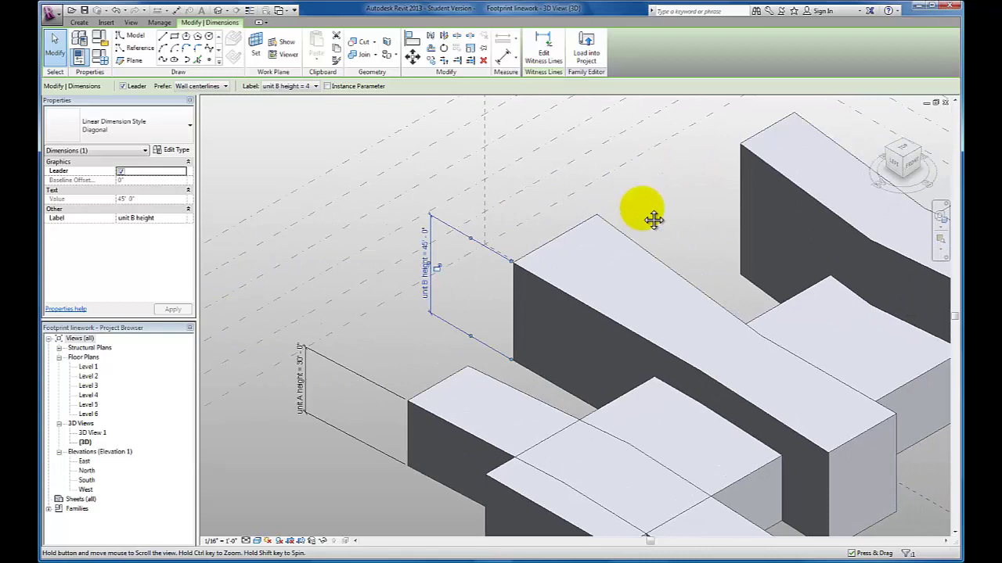
# Step: Make unit C's 60-foot height dimension permanent
pyautogui.click(670, 199)
pyautogui.click(753, 148)
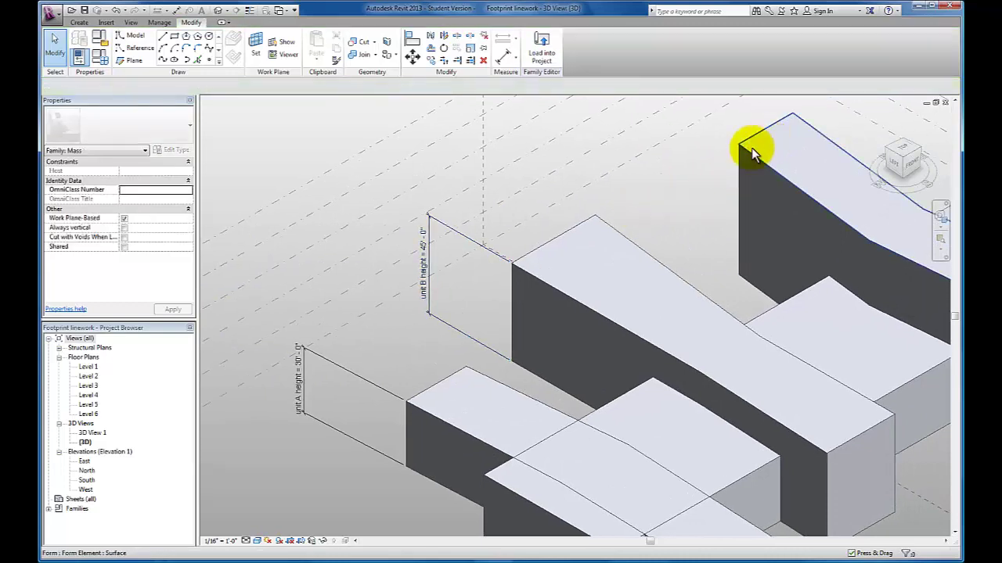
pyautogui.scroll(-2, 670, 215)
pyautogui.moveTo(670, 215); pyautogui.dragTo(600, 224, button='middle')
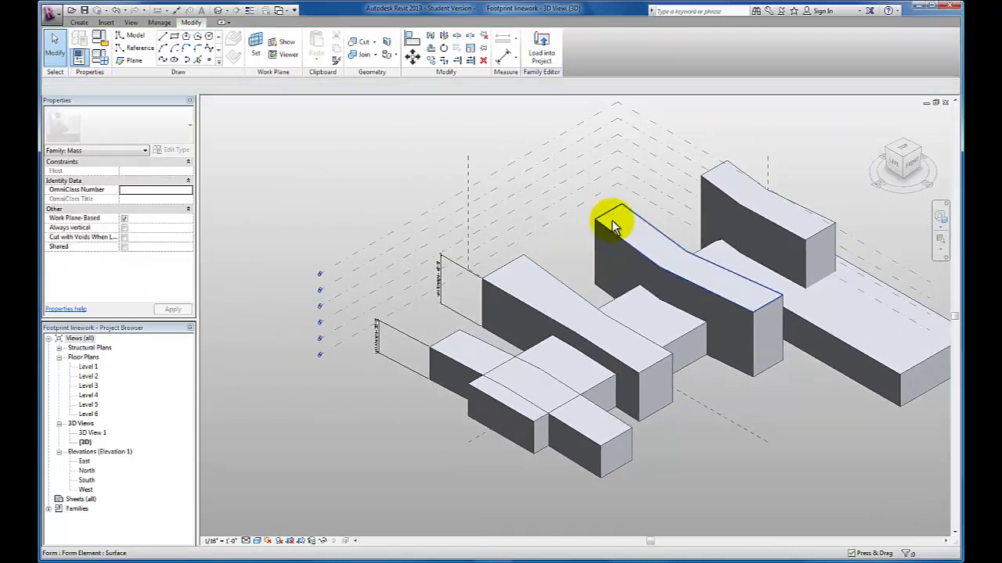
pyautogui.click(613, 225)
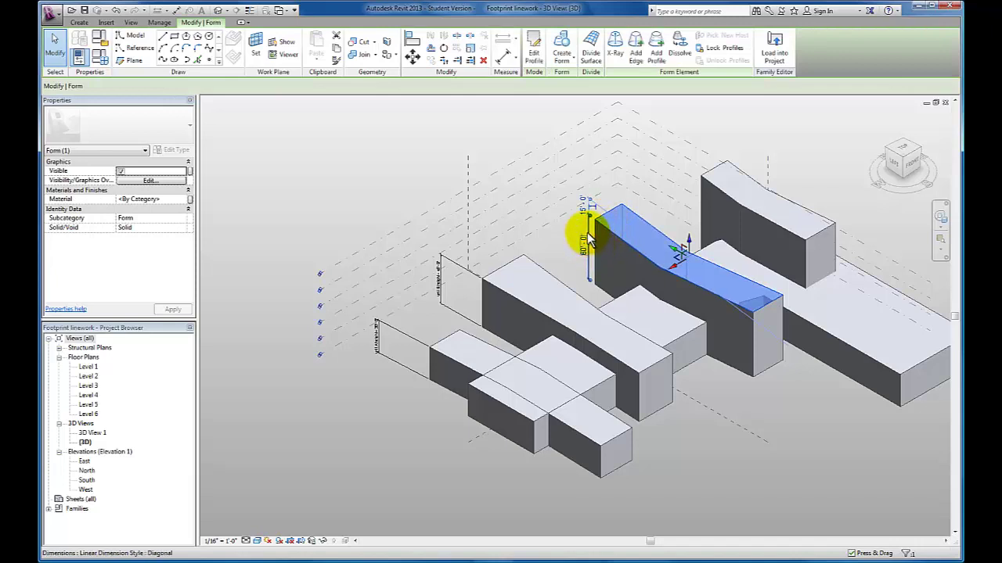
pyautogui.click(585, 235)
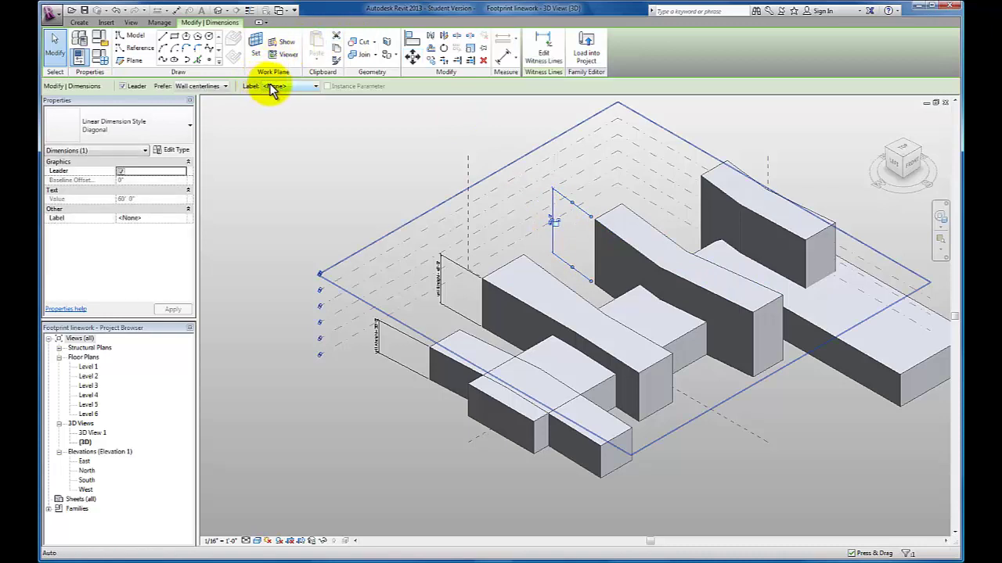
# Step: Label unit C's height dimension with a new type parameter named 'unit c height'
pyautogui.click(270, 88)
pyautogui.click(272, 99)
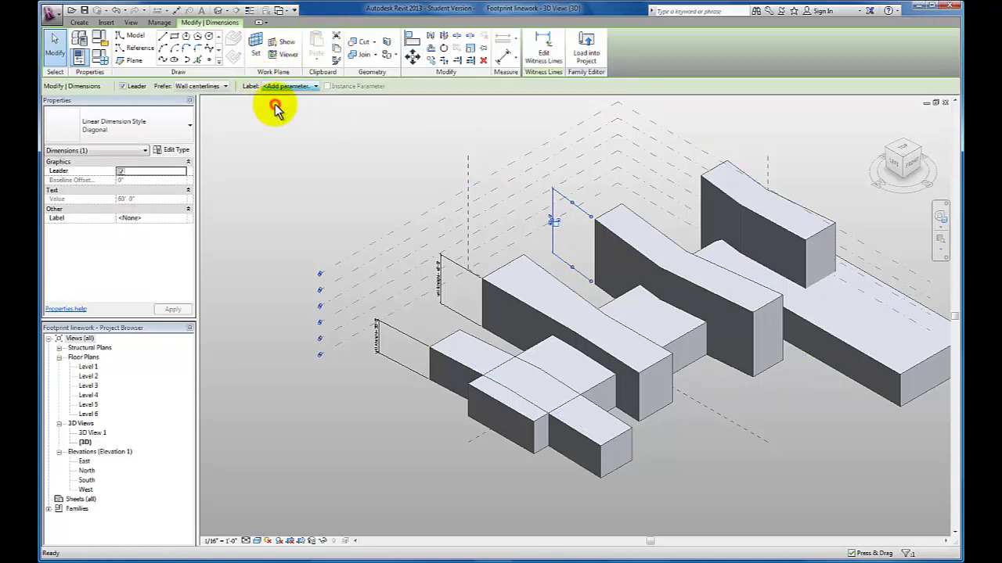
pyautogui.write('unc')
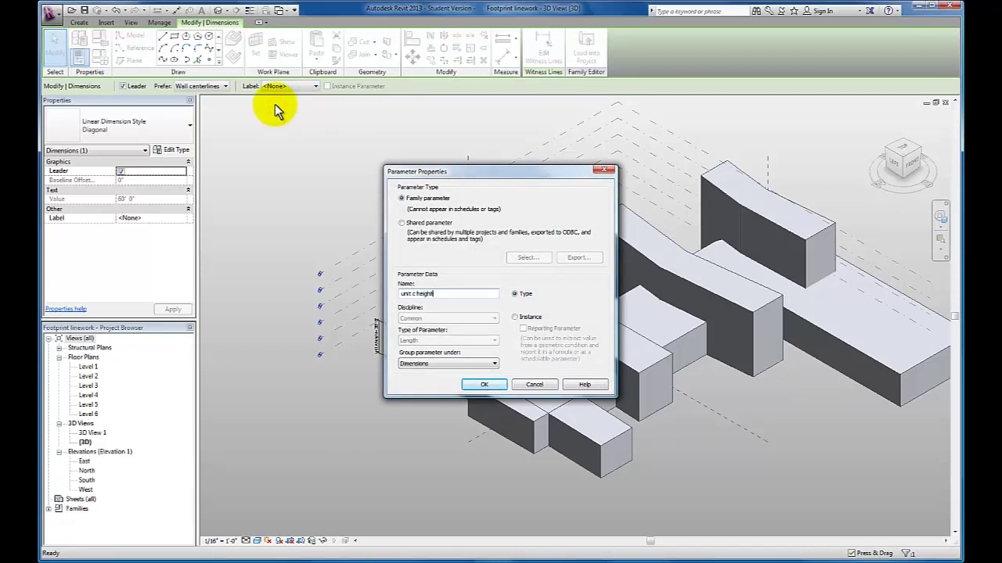
pyautogui.click(479, 384)
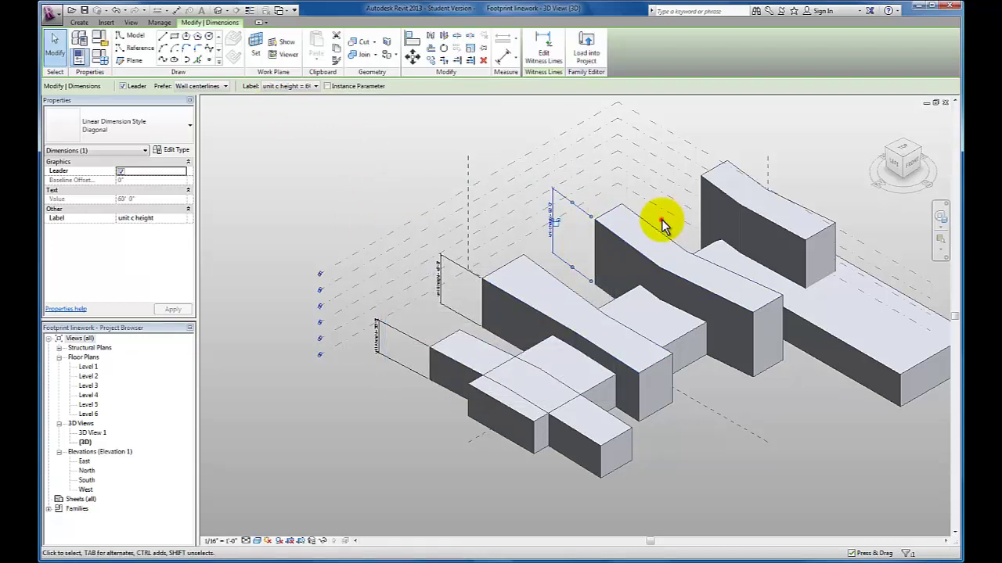
pyautogui.press('Escape')
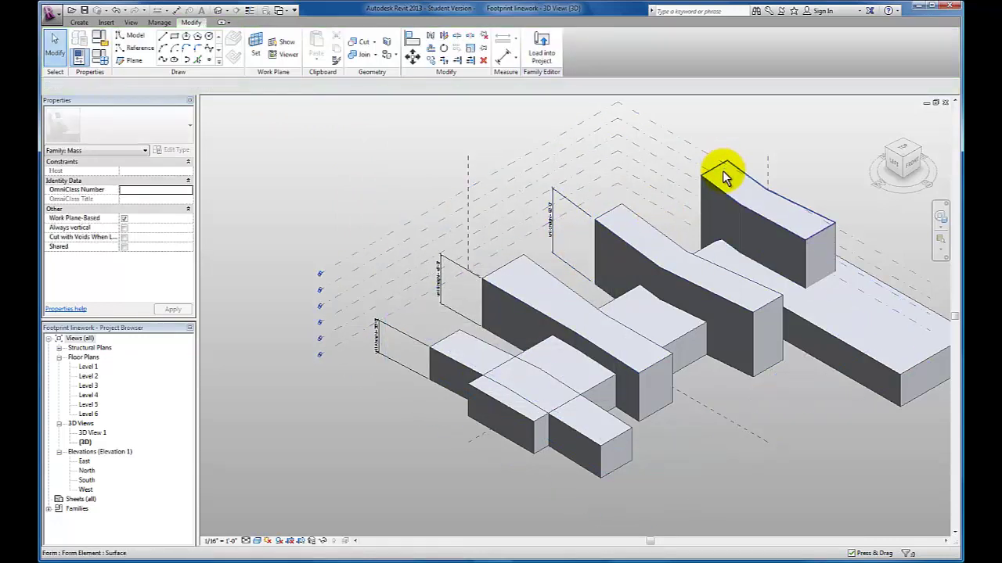
# Step: Make unit D's 75-foot height dimension permanent and select it
pyautogui.click(724, 176)
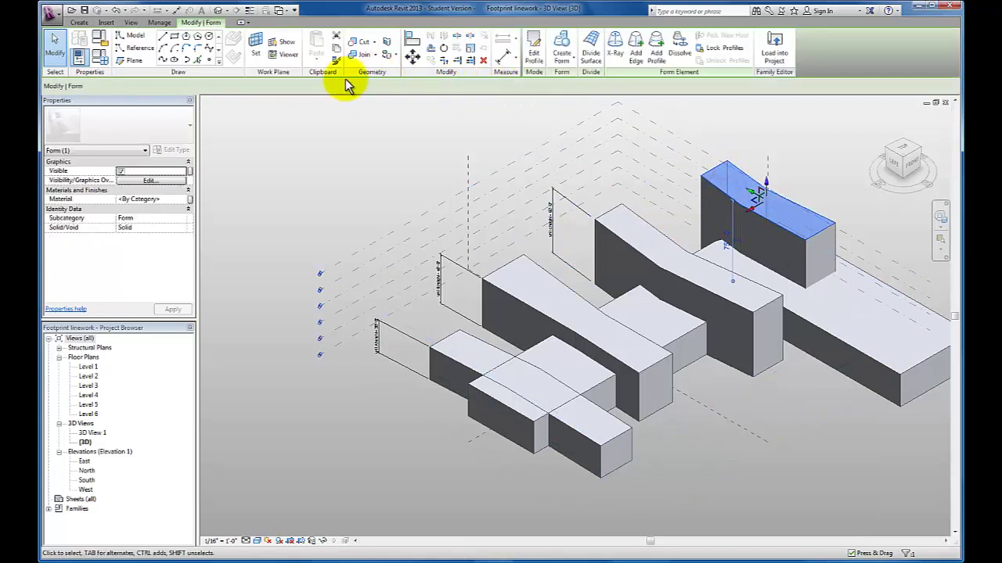
pyautogui.click(726, 226)
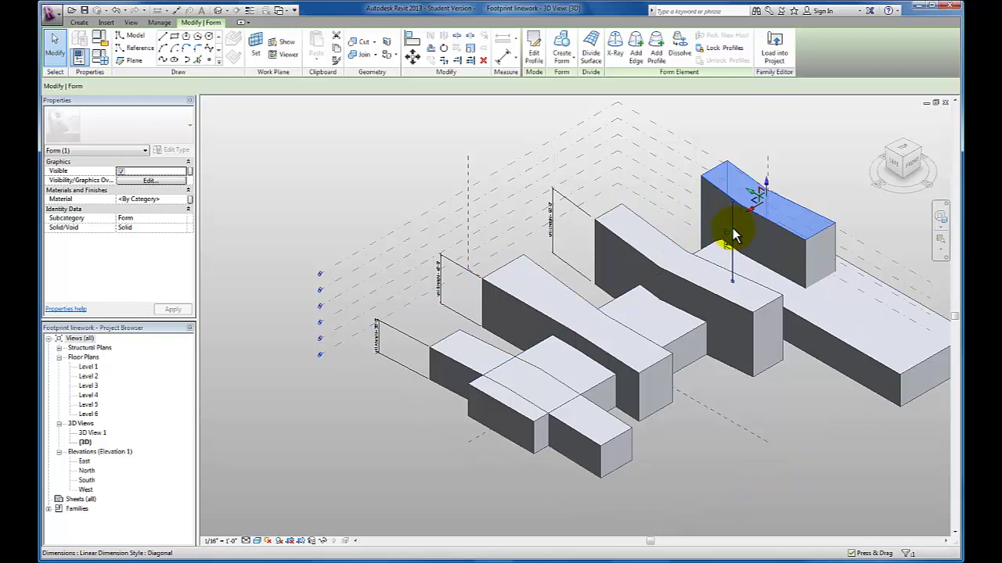
pyautogui.click(620, 164)
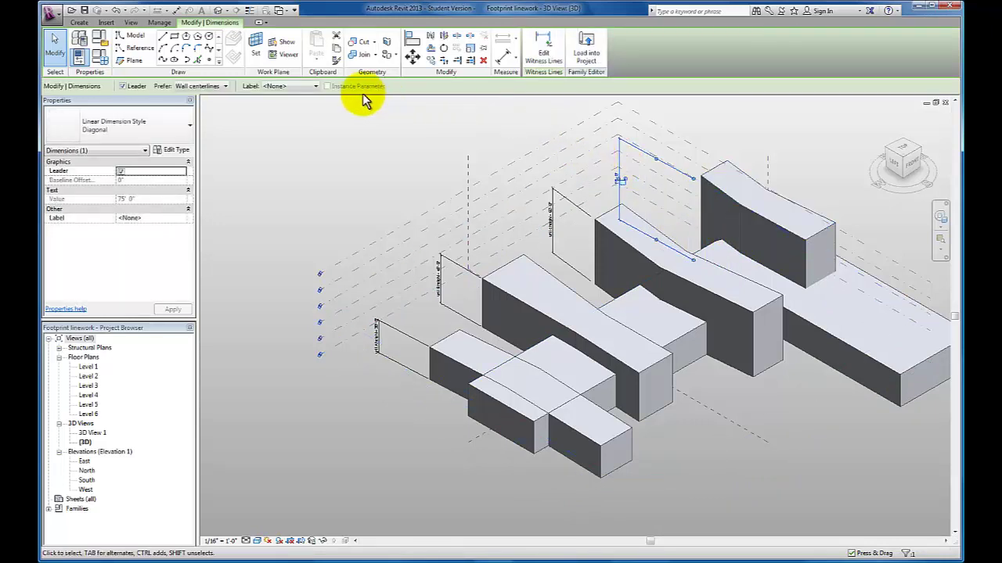
# Step: Label unit D's dimension with a new type parameter named 'unit d height'
pyautogui.click(314, 86)
pyautogui.click(304, 103)
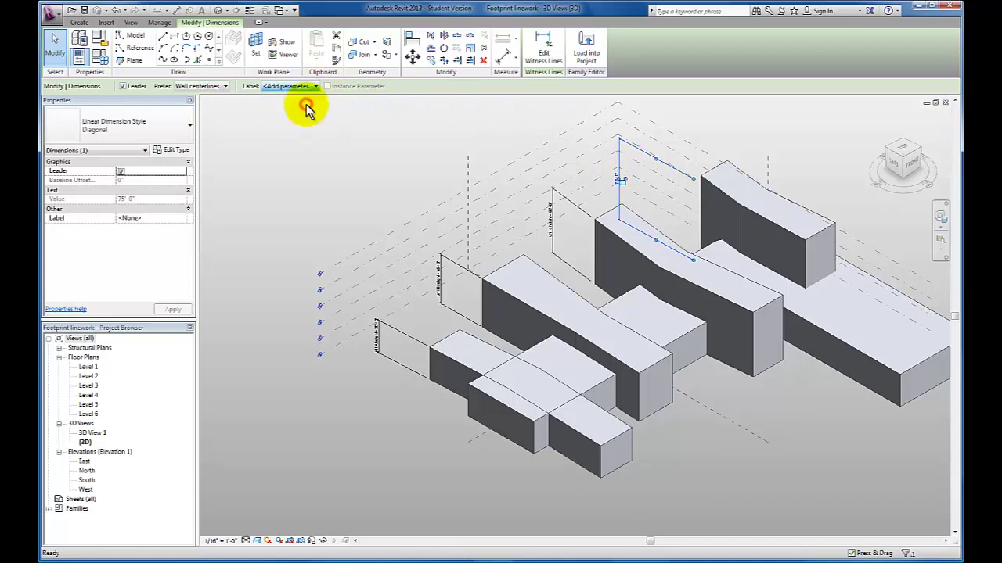
pyautogui.click(425, 294)
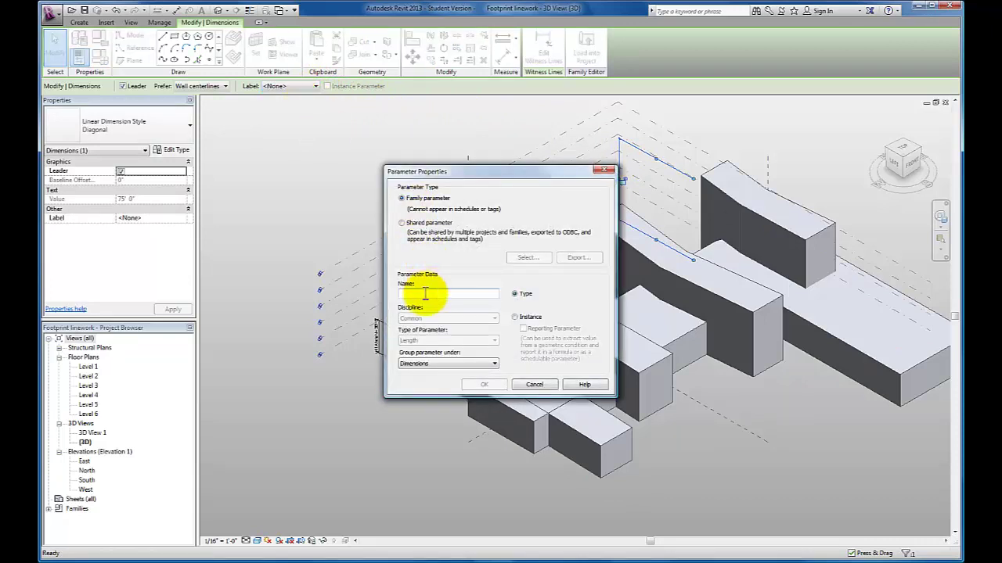
pyautogui.write('unit d height')
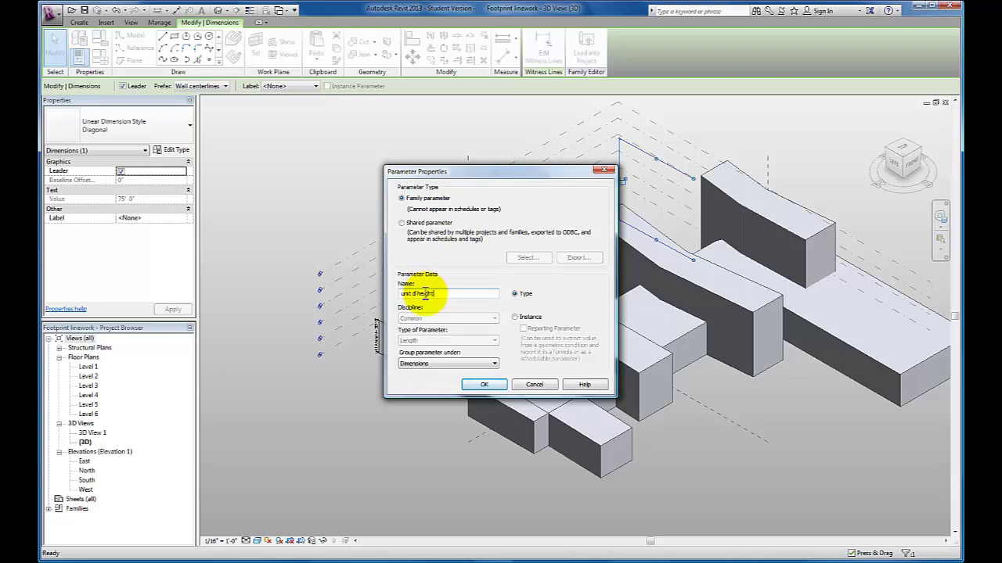
pyautogui.click(482, 384)
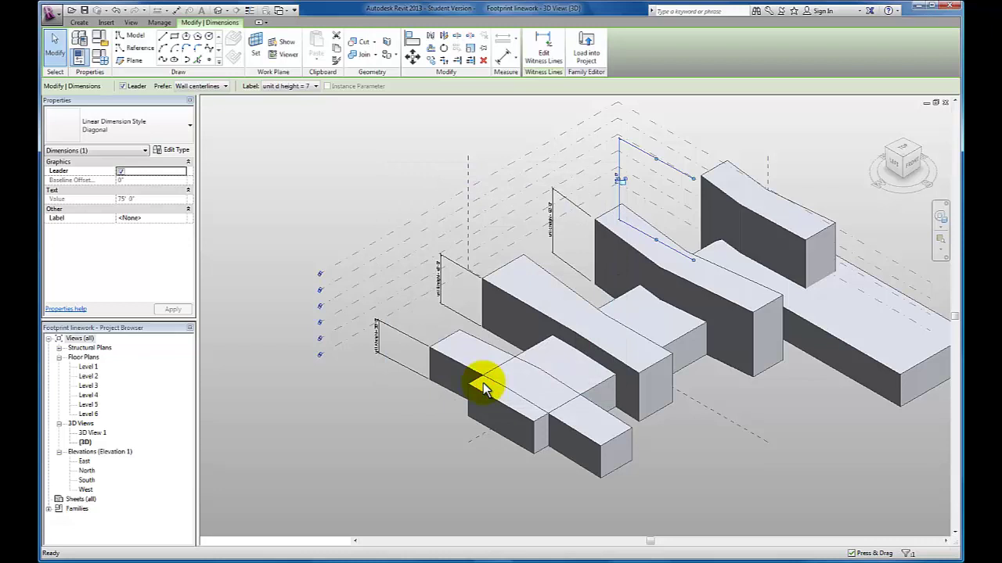
pyautogui.click(716, 117)
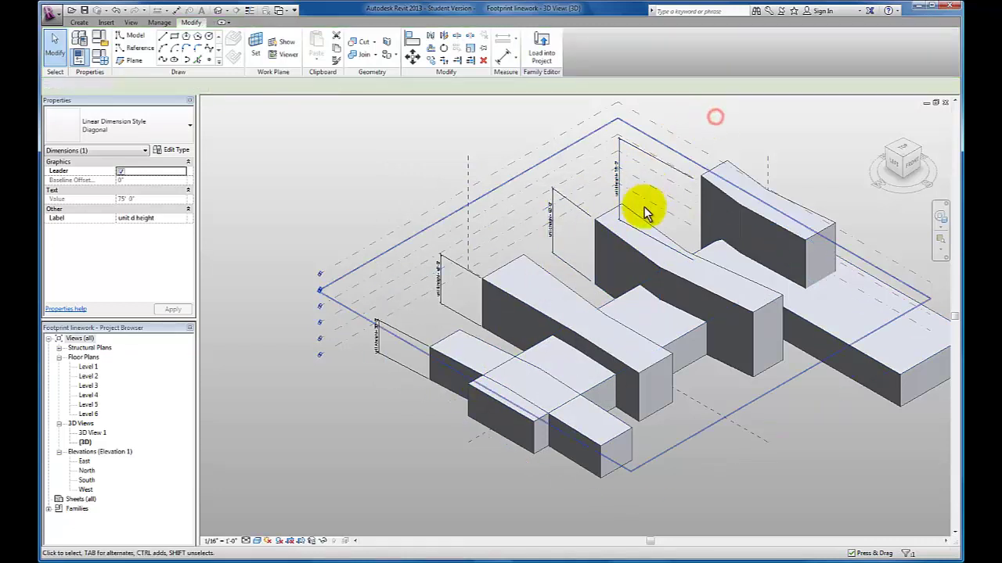
pyautogui.scroll(2, 644, 215)
pyautogui.click(642, 223)
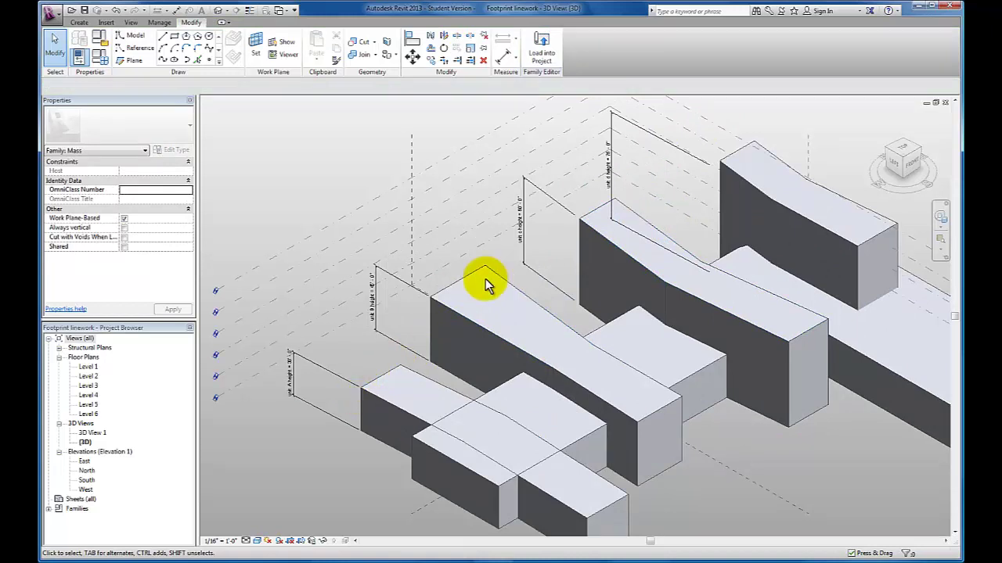
# Step: Place the spine's 30-foot height dimension at the spine's end
pyautogui.click(578, 440)
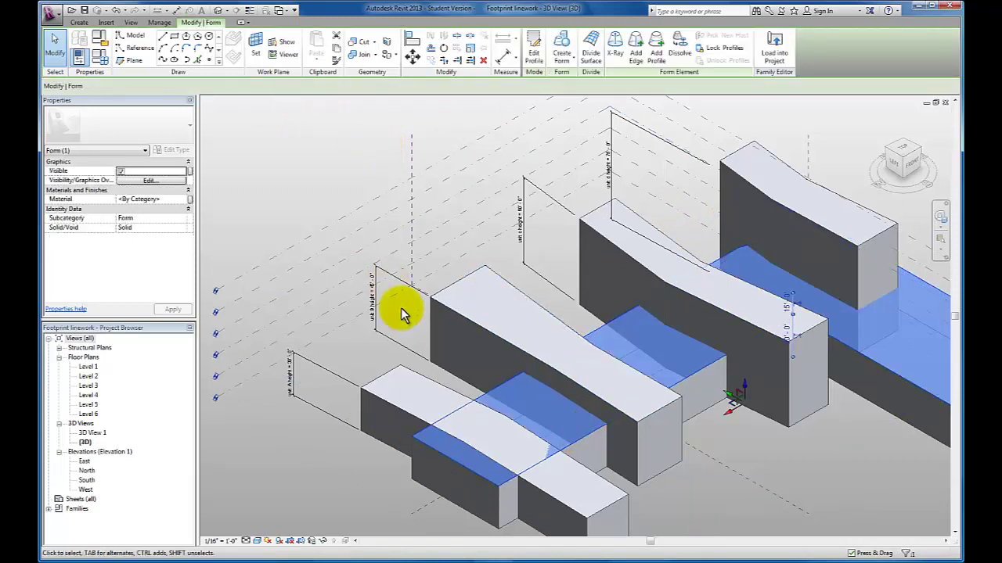
pyautogui.scroll(5, 586, 376)
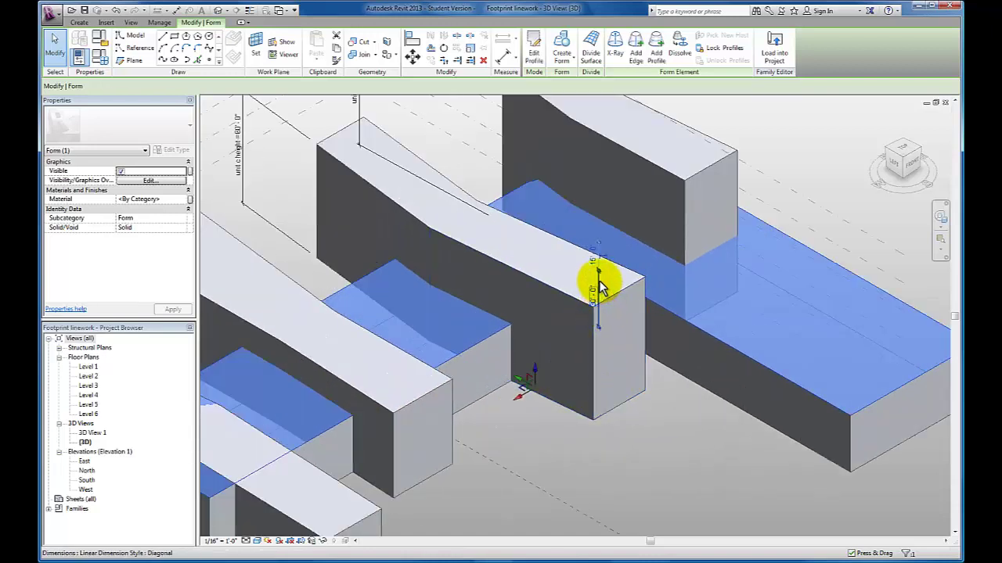
pyautogui.moveTo(615, 287); pyautogui.dragTo(915, 523)
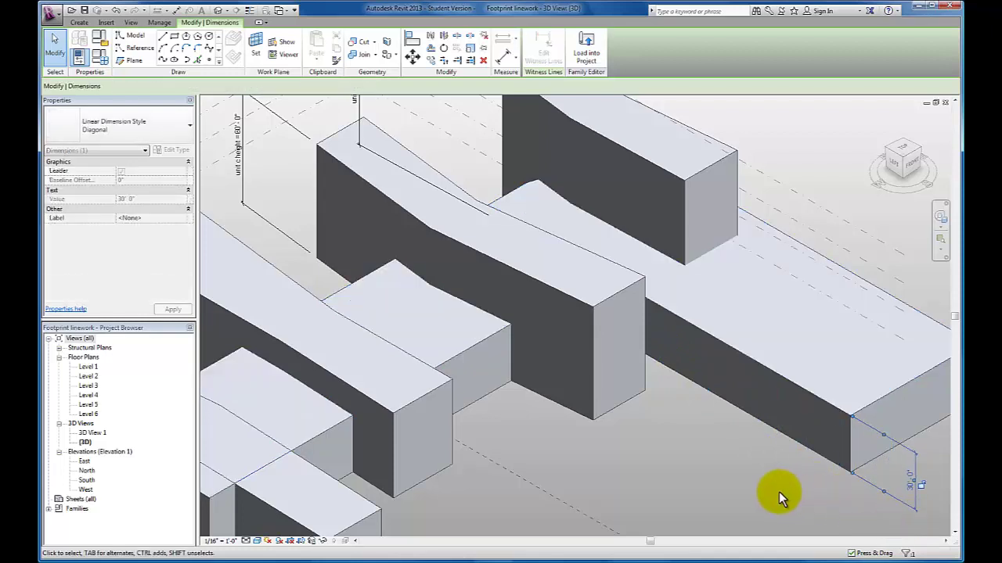
pyautogui.scroll(-4, 778, 492)
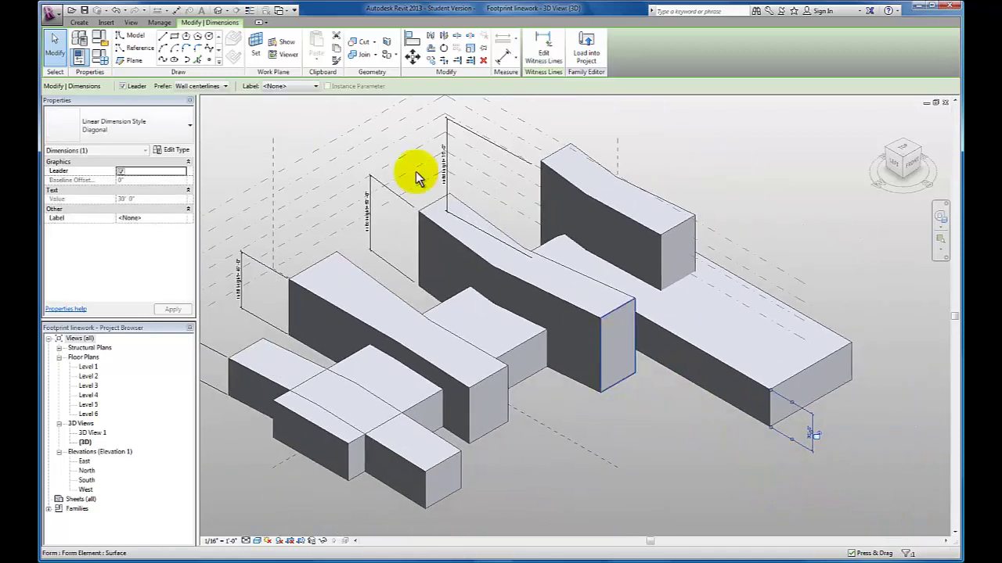
# Step: Label the spine dimension with a new type parameter named 'spine height'
pyautogui.click(291, 86)
pyautogui.click(293, 104)
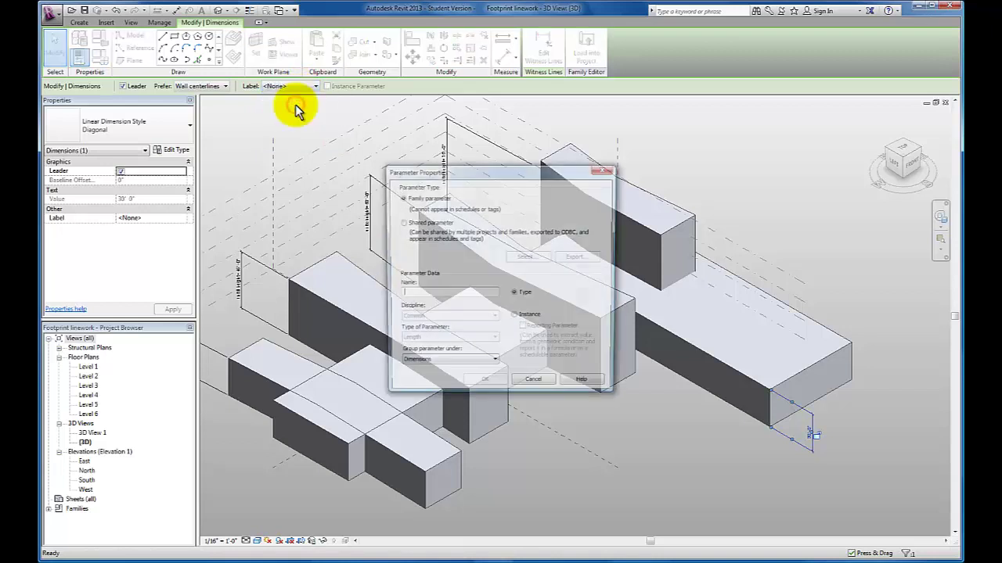
pyautogui.write('spine height')
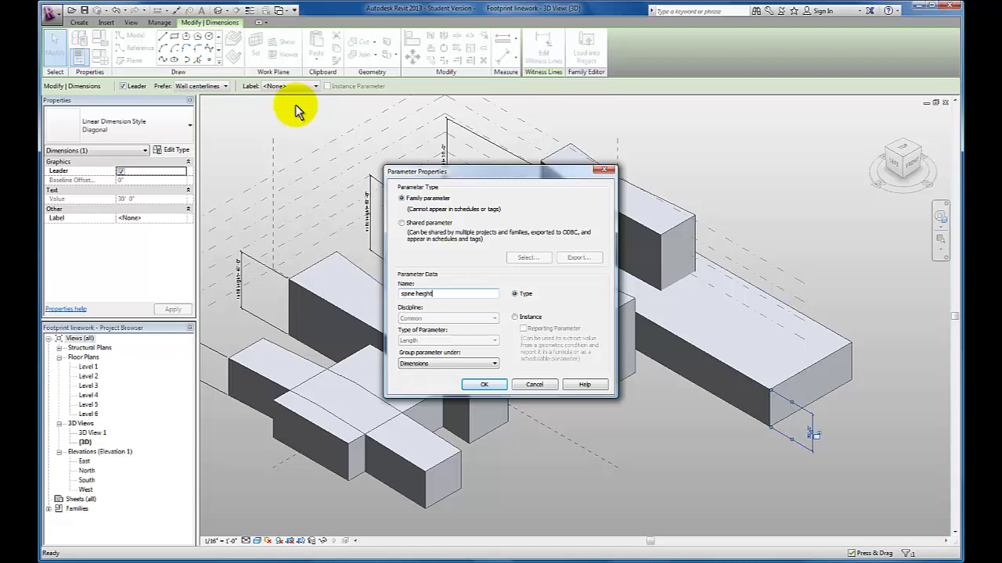
pyautogui.click(486, 384)
pyautogui.click(700, 475)
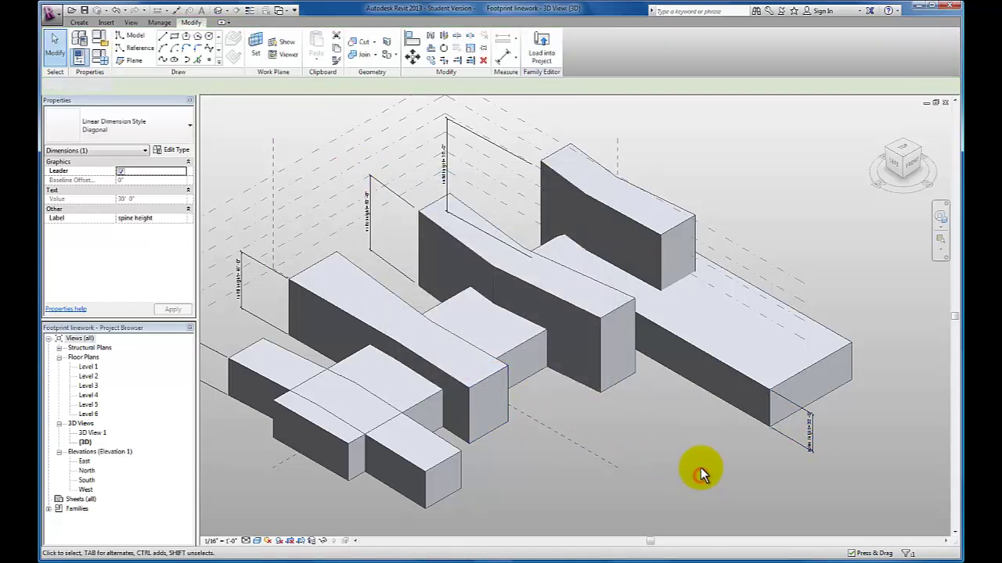
pyautogui.keyDown('shift'); pyautogui.moveTo(700, 468); pyautogui.dragTo(682, 455, button='middle'); pyautogui.keyUp('shift')
pyautogui.click(608, 463)
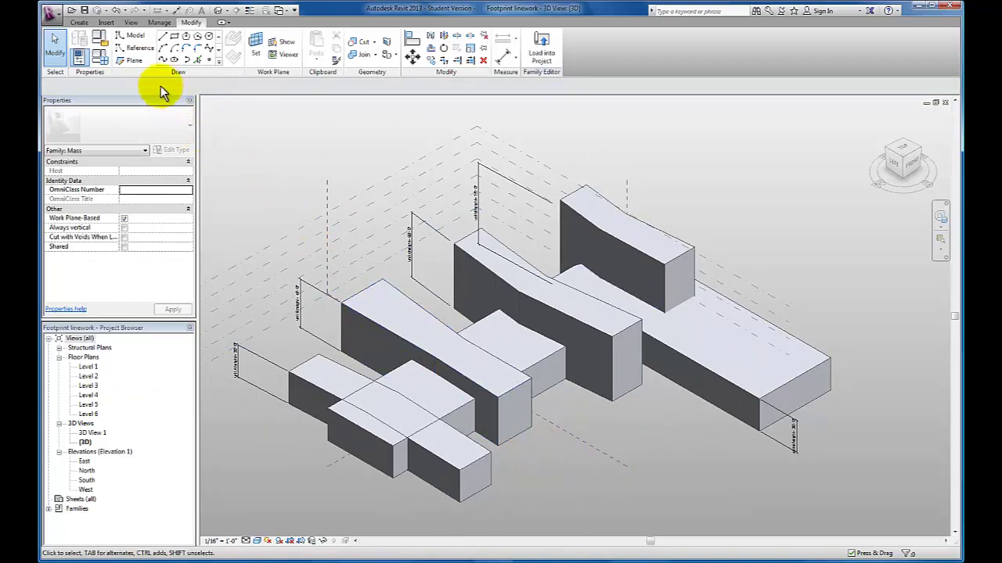
pyautogui.click(102, 57)
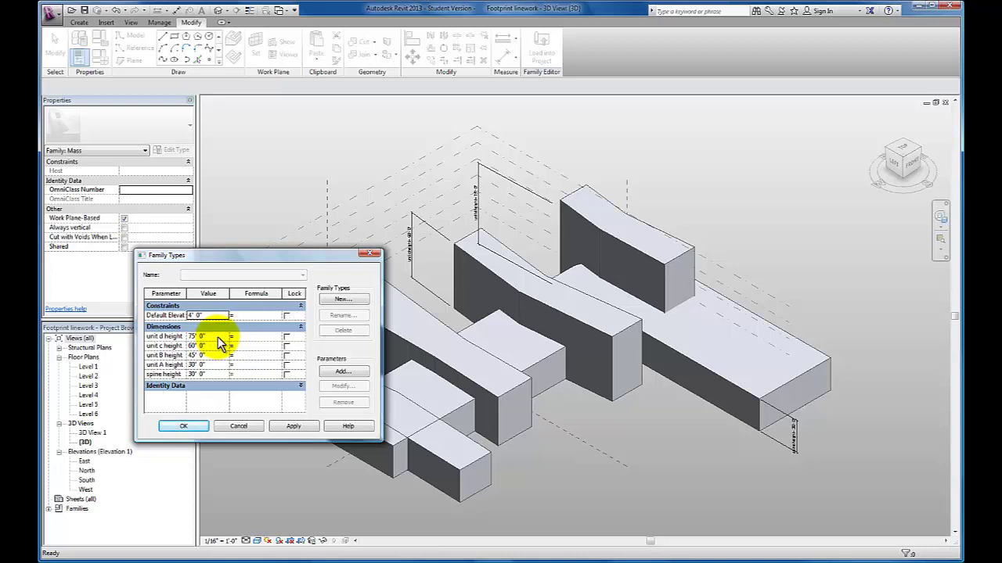
pyautogui.click(217, 337)
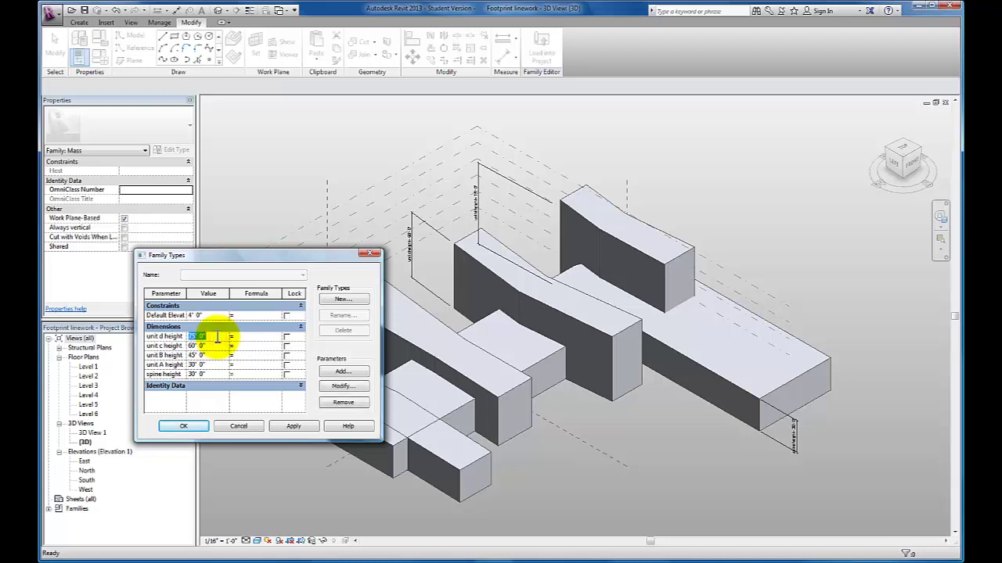
pyautogui.write('100')
pyautogui.click(300, 427)
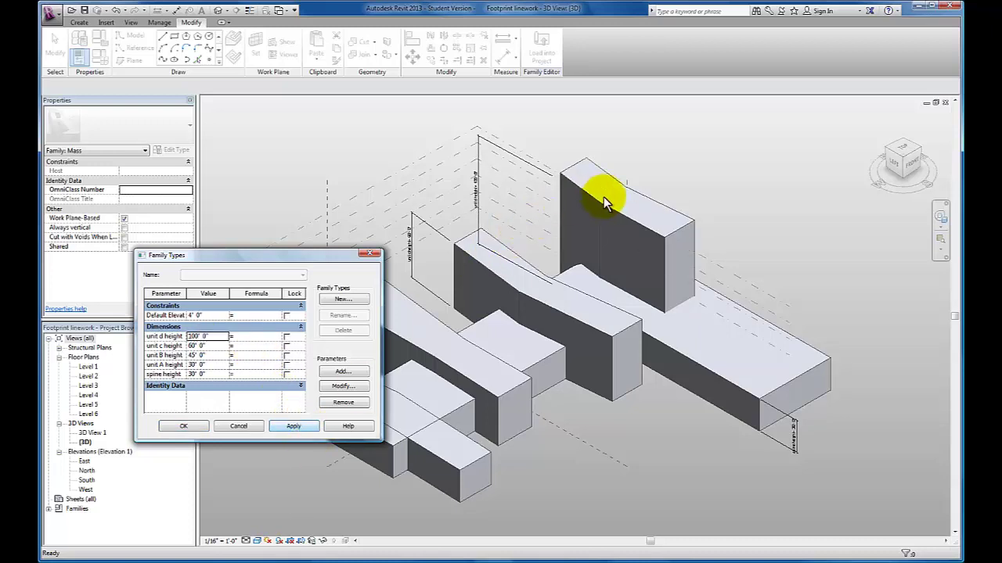
pyautogui.click(222, 336)
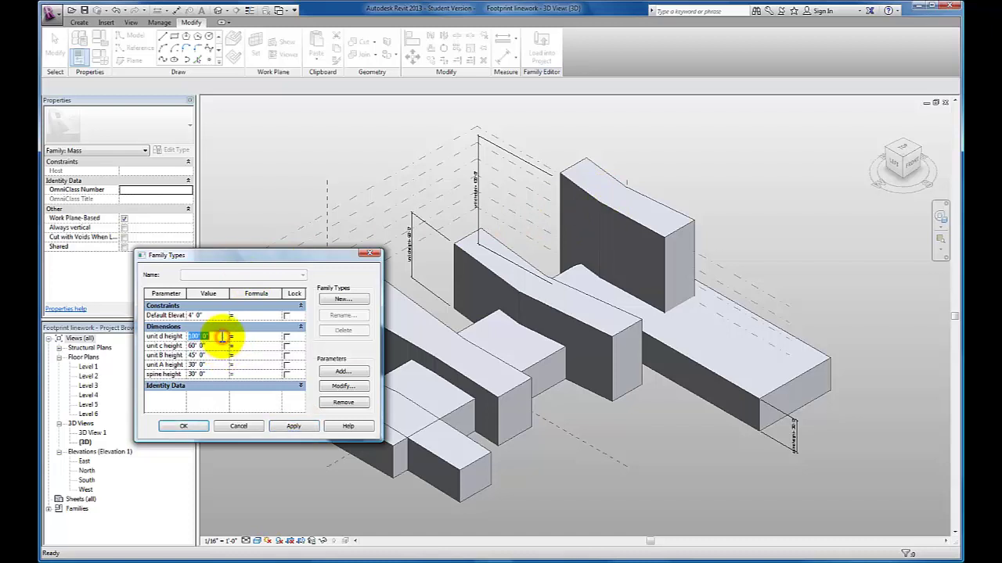
pyautogui.write('75')
pyautogui.press('Tab')
pyautogui.click(213, 356)
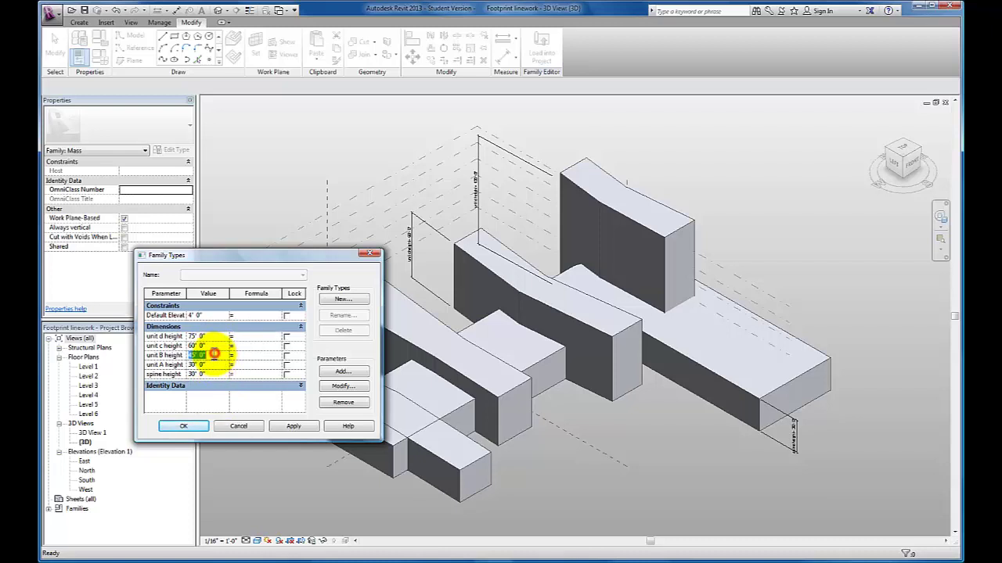
pyautogui.write('30')
pyautogui.click(302, 427)
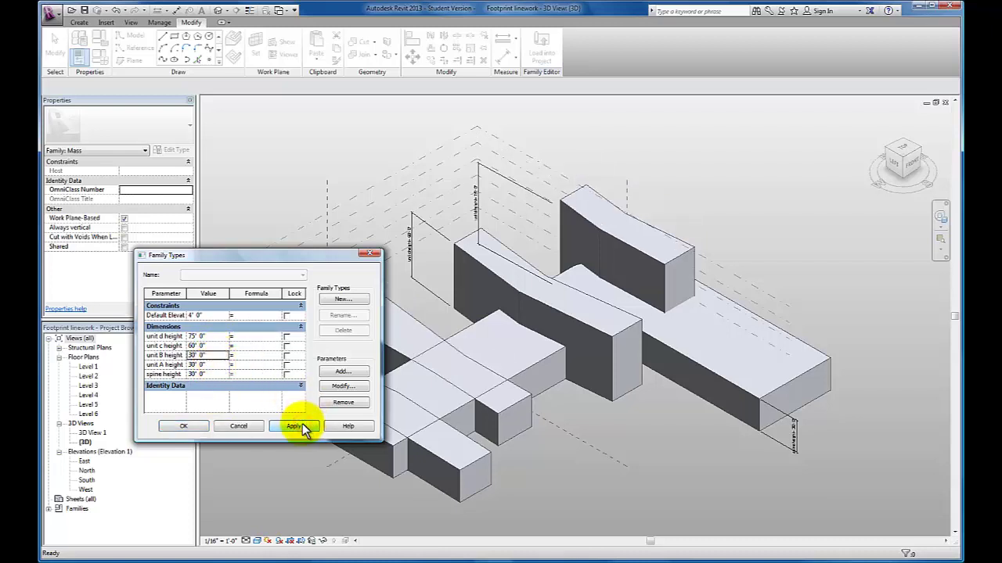
pyautogui.click(216, 355)
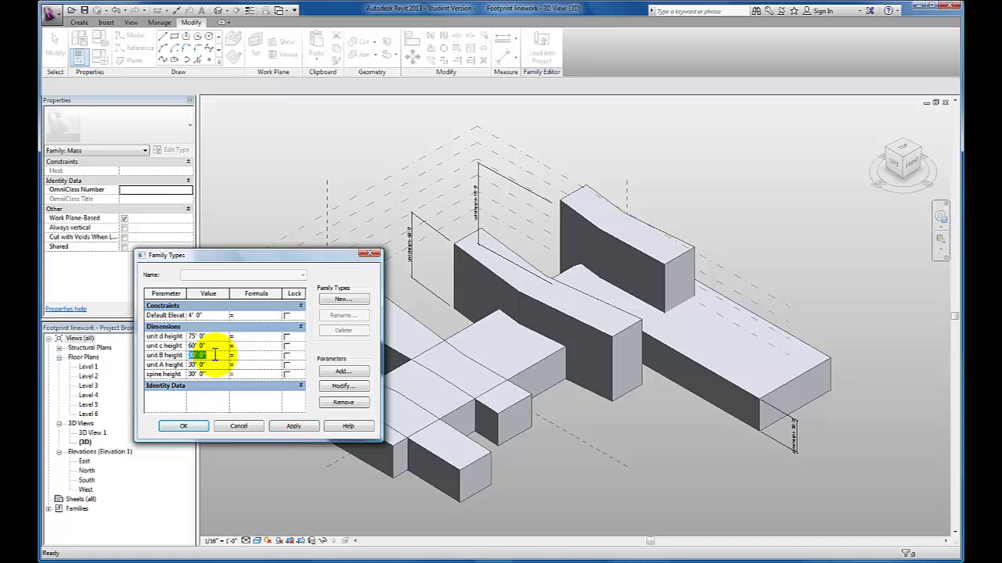
pyautogui.write('45')
pyautogui.press('Tab')
pyautogui.click(304, 427)
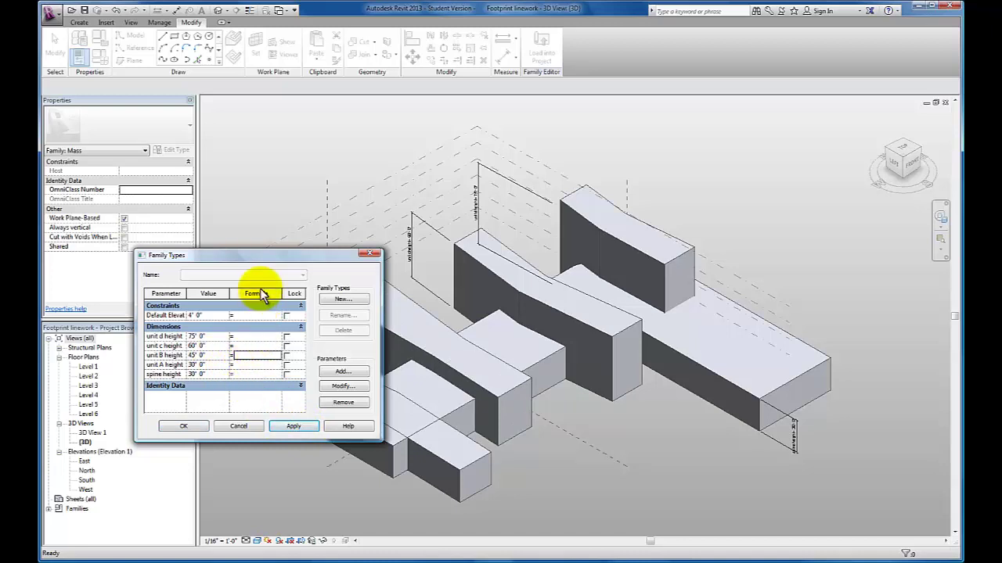
pyautogui.moveTo(263, 254); pyautogui.dragTo(775, 294)
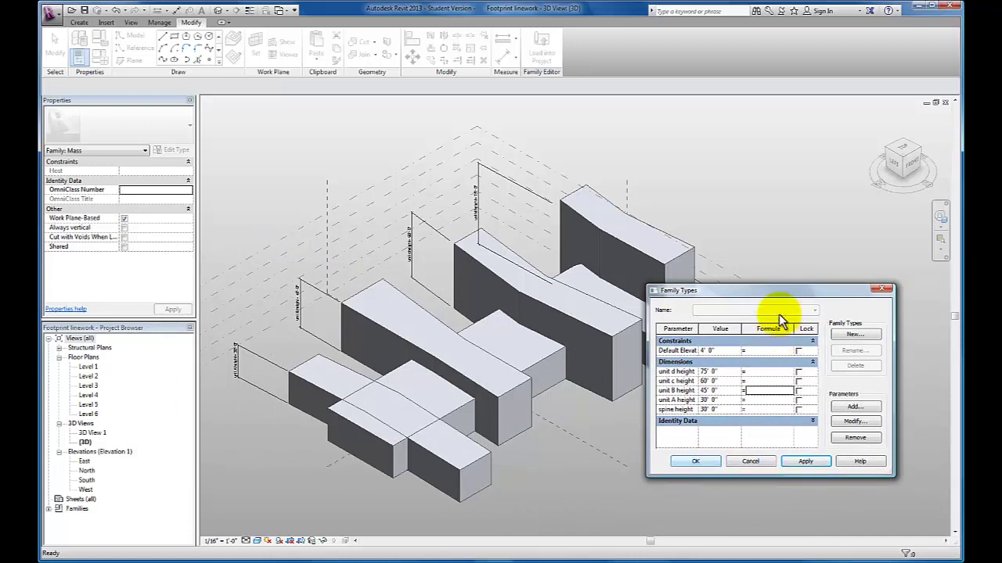
pyautogui.moveTo(796, 299); pyautogui.dragTo(780, 442)
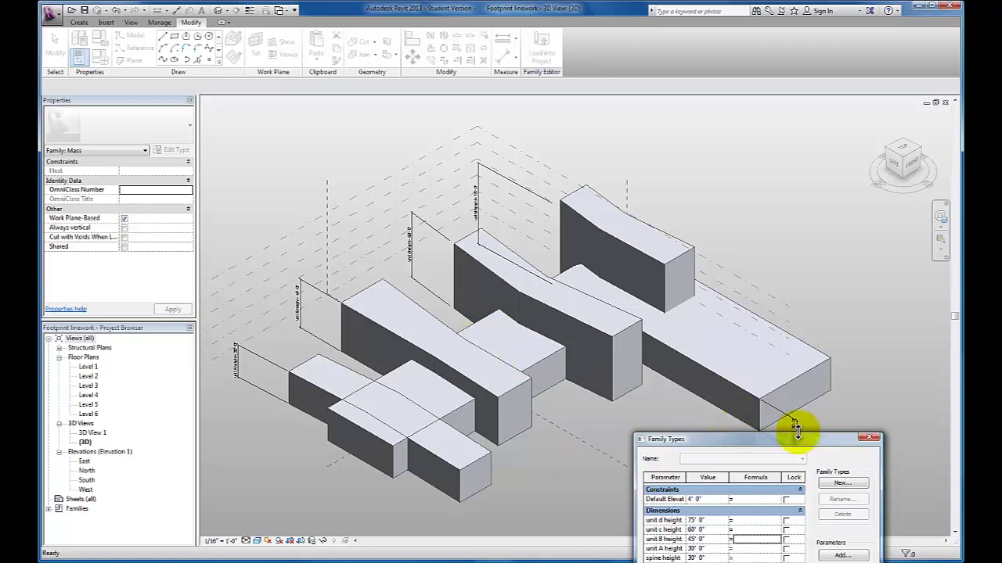
pyautogui.moveTo(839, 441); pyautogui.dragTo(817, 354)
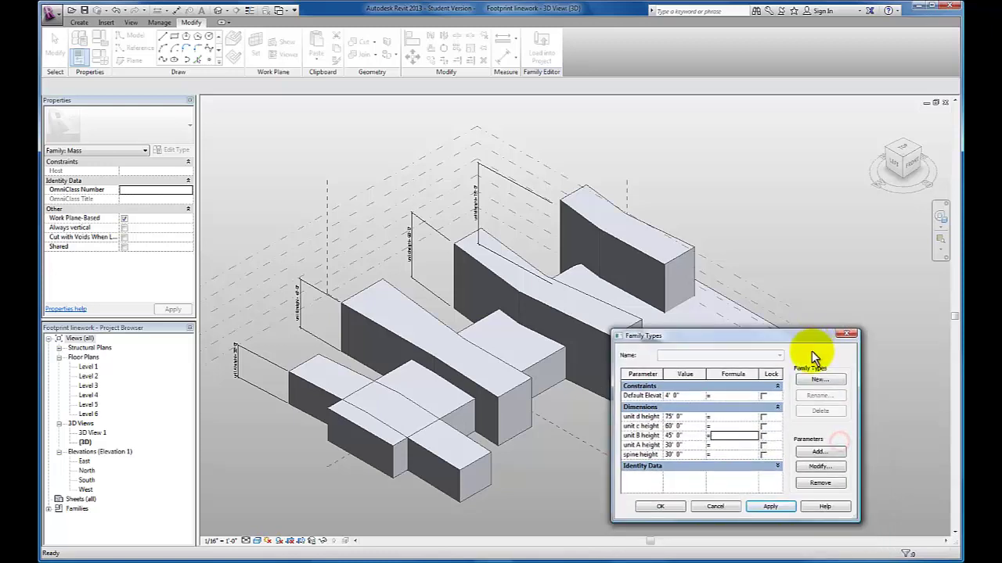
pyautogui.click(769, 508)
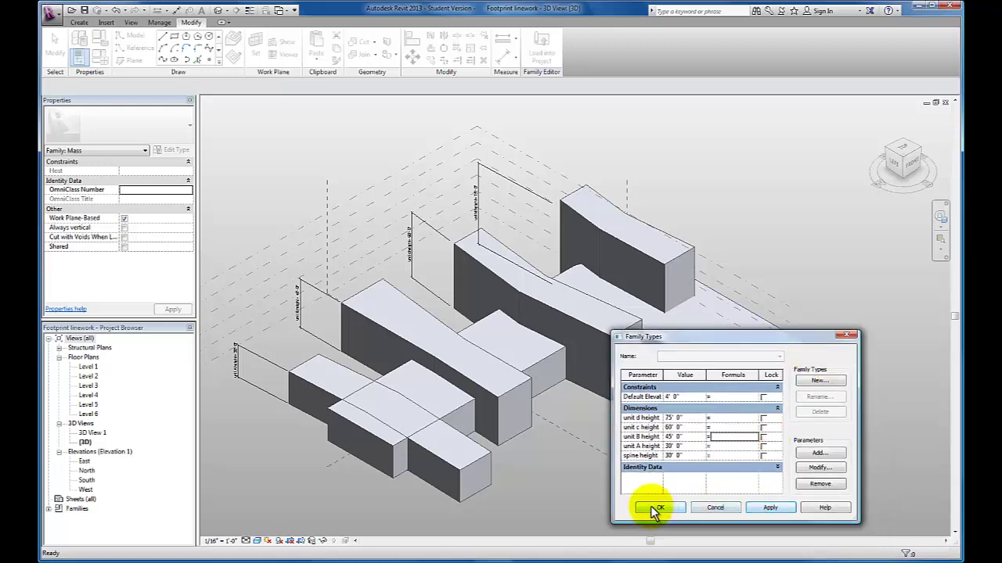
pyautogui.click(657, 507)
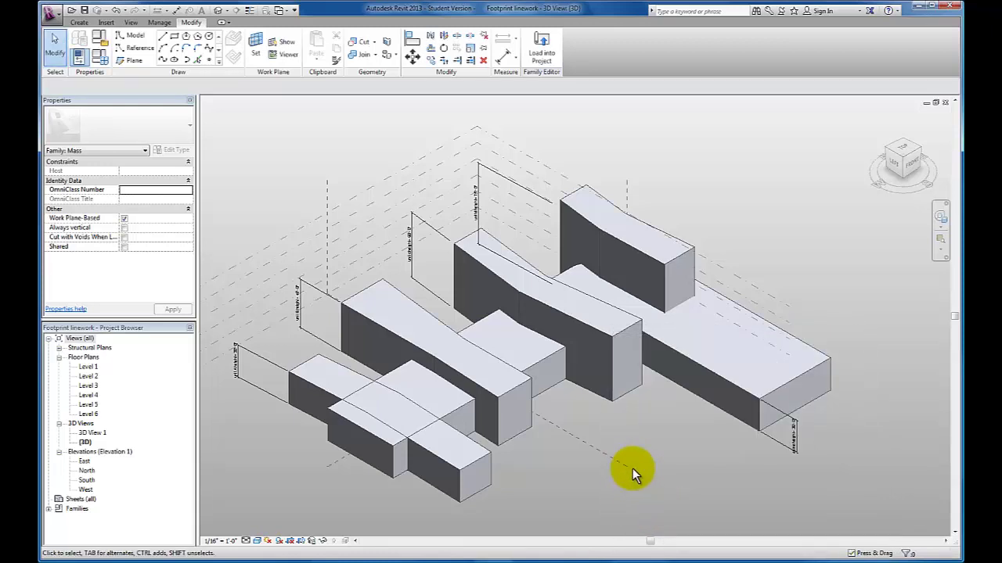
# Step: Place an aligned dimension across the width of the spine's lower-left arm
pyautogui.click(505, 61)
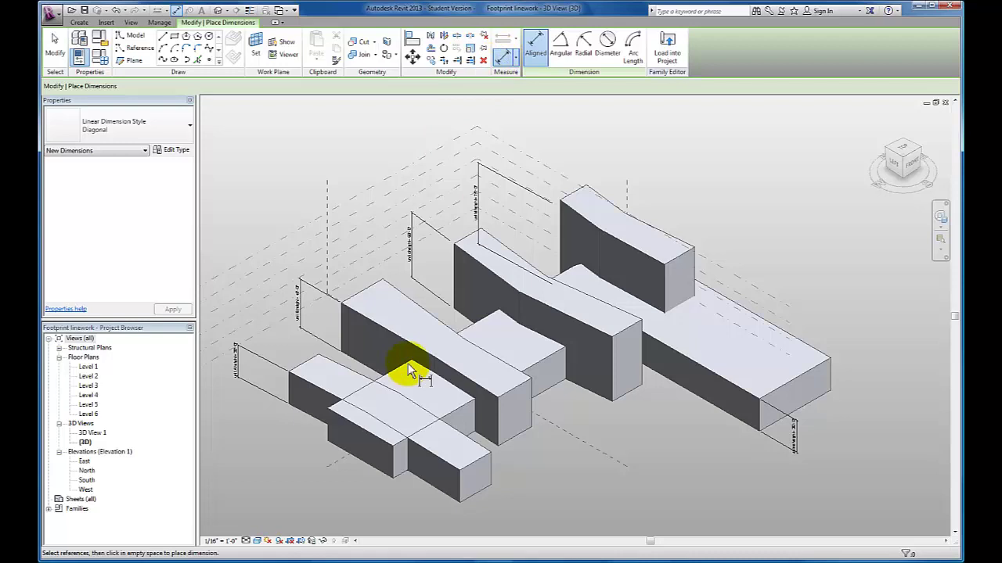
pyautogui.click(398, 449)
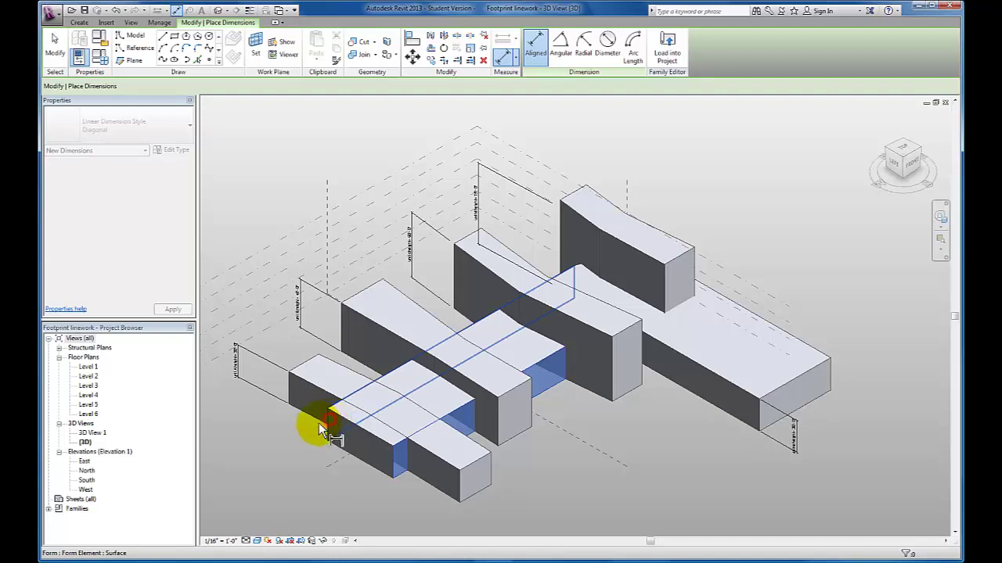
pyautogui.click(317, 429)
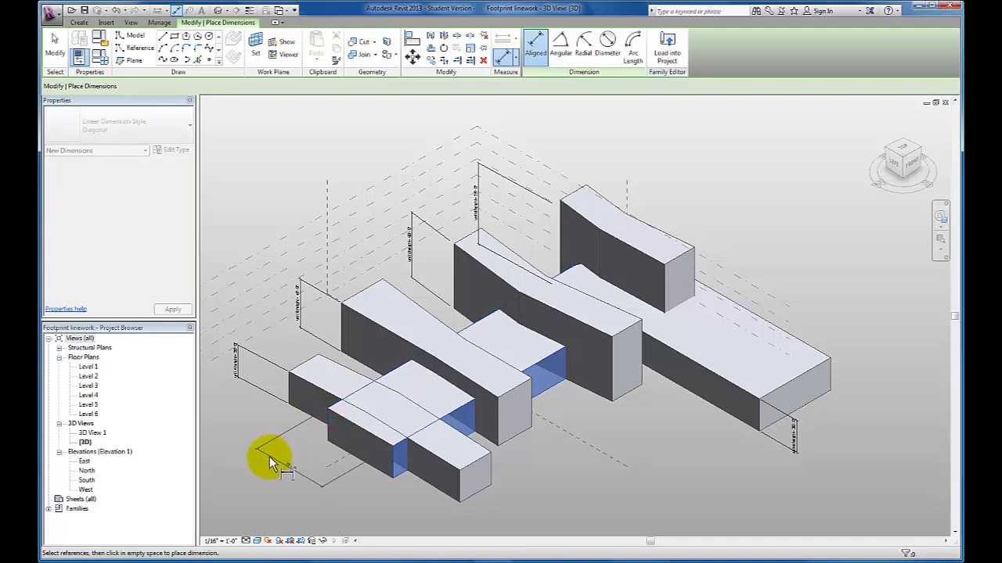
pyautogui.click(271, 456)
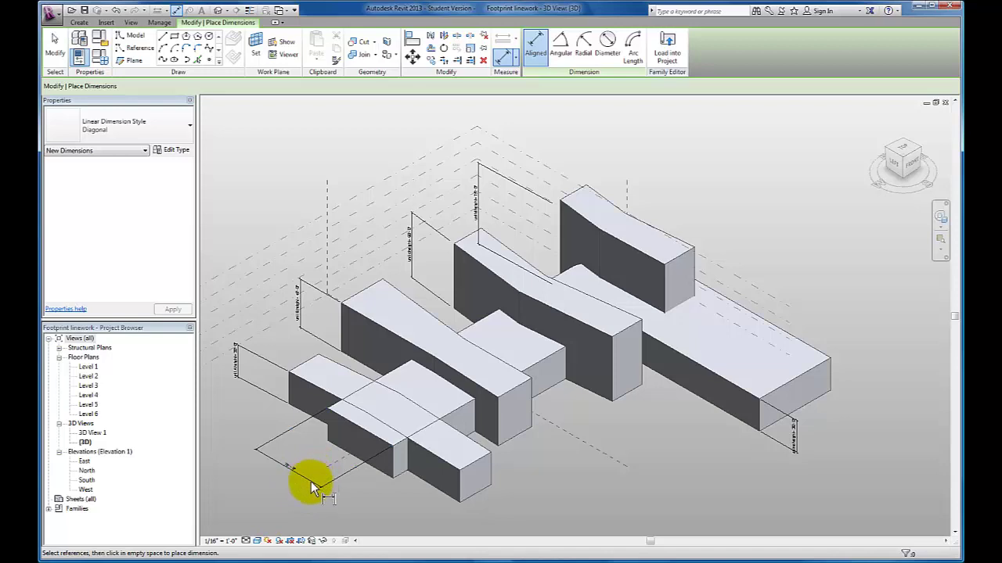
pyautogui.click(310, 481)
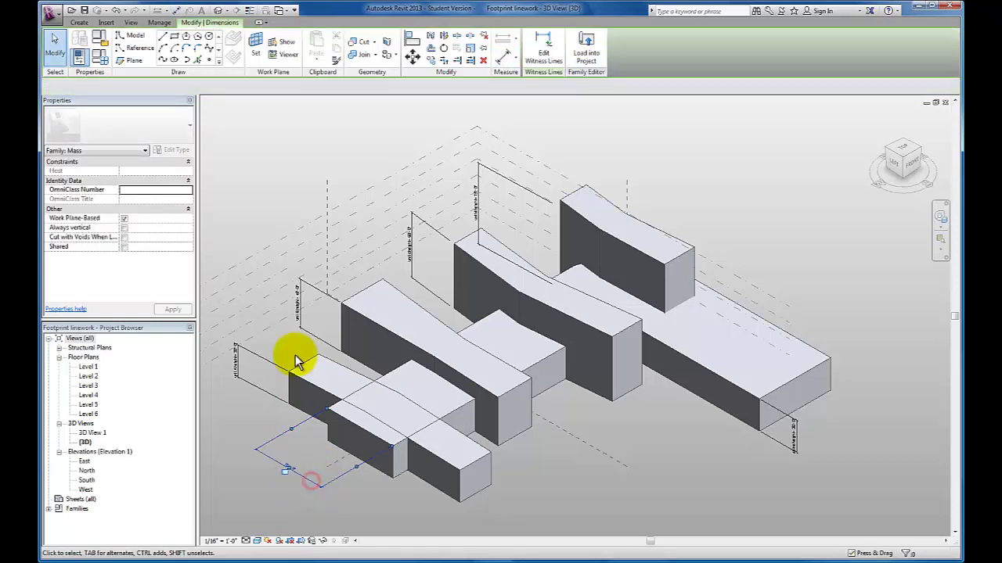
# Step: Label the 70' dimension with a new type parameter named 'spine width'
pyautogui.click(280, 87)
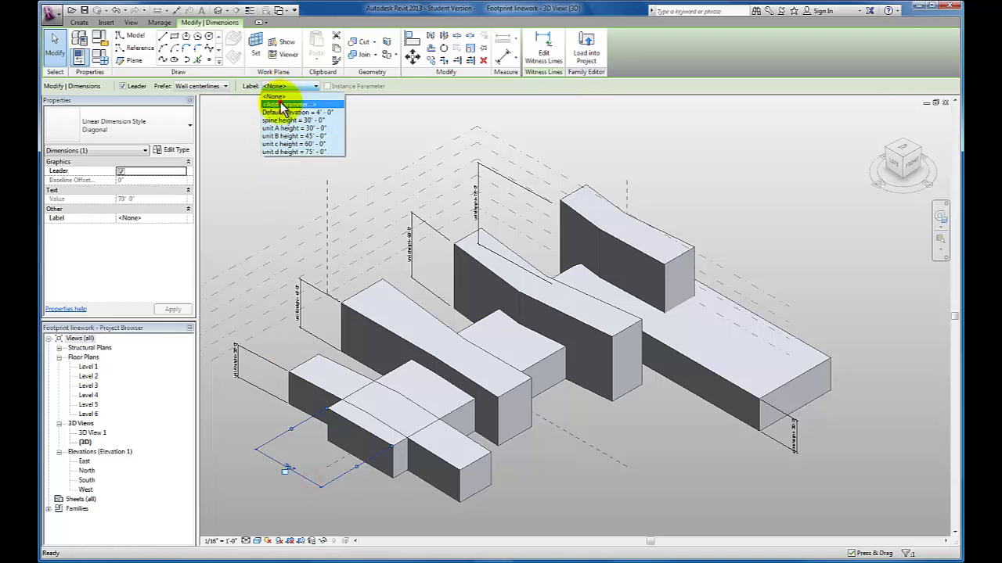
pyautogui.click(283, 104)
pyautogui.write('s')
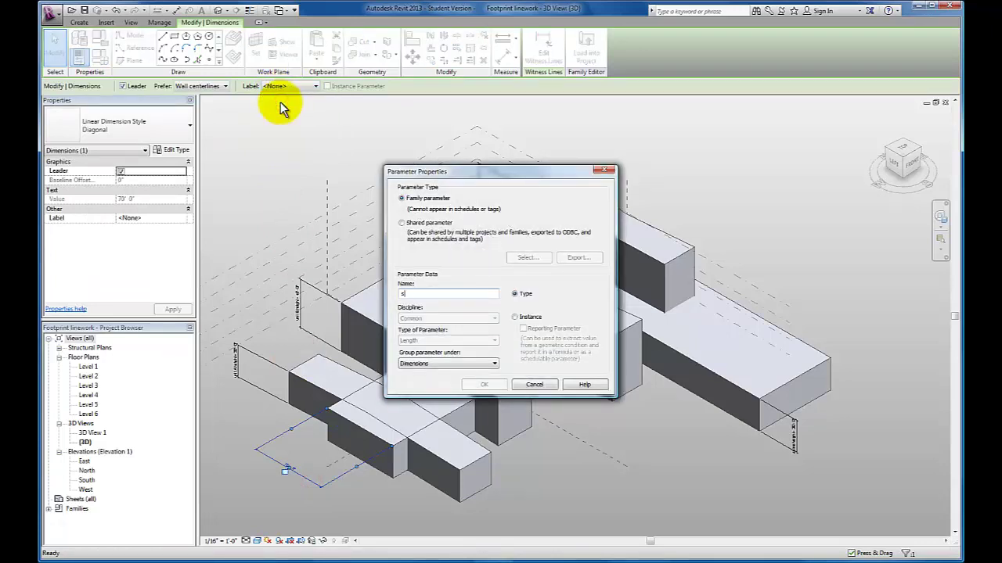
pyautogui.write('pine width')
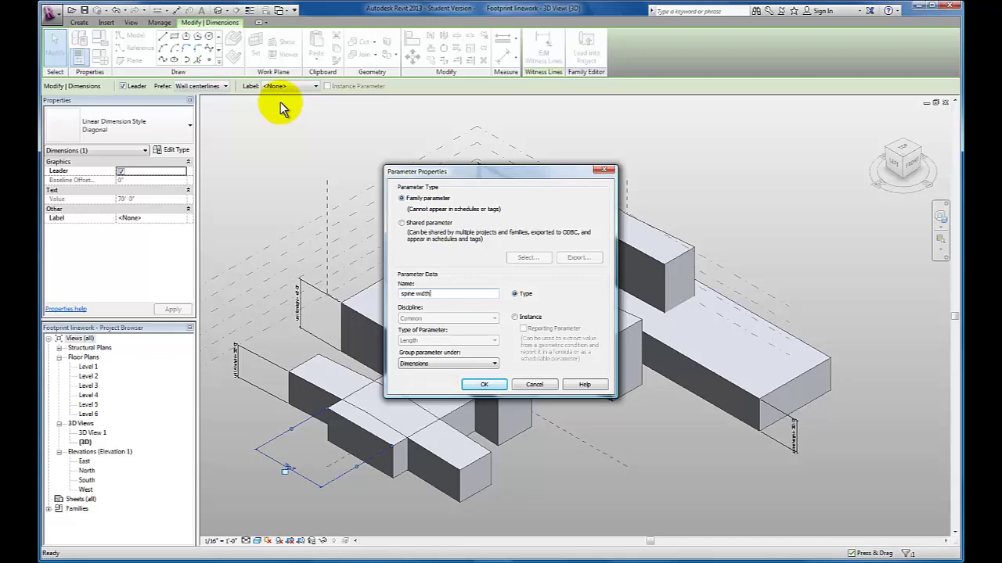
pyautogui.click(483, 383)
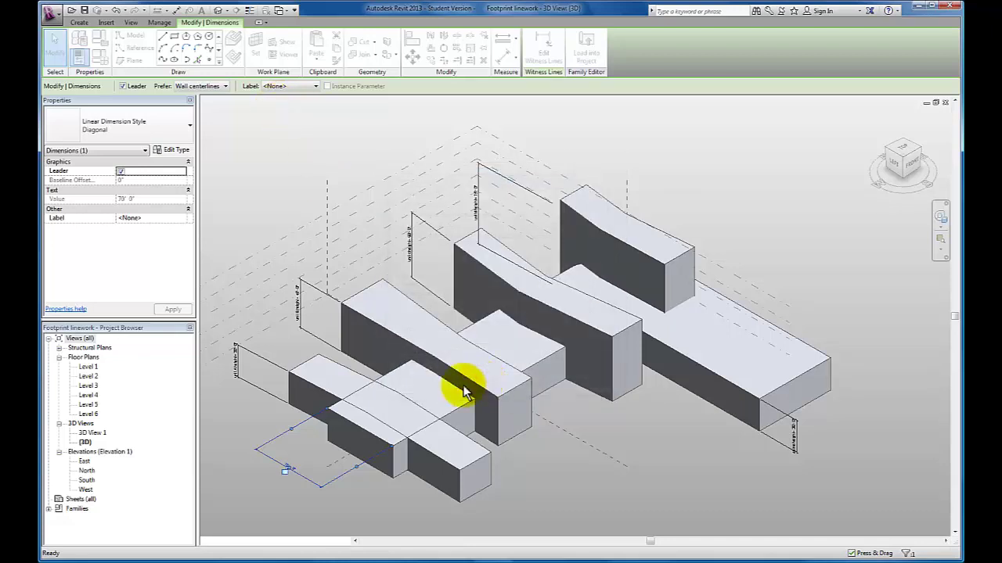
pyautogui.click(578, 490)
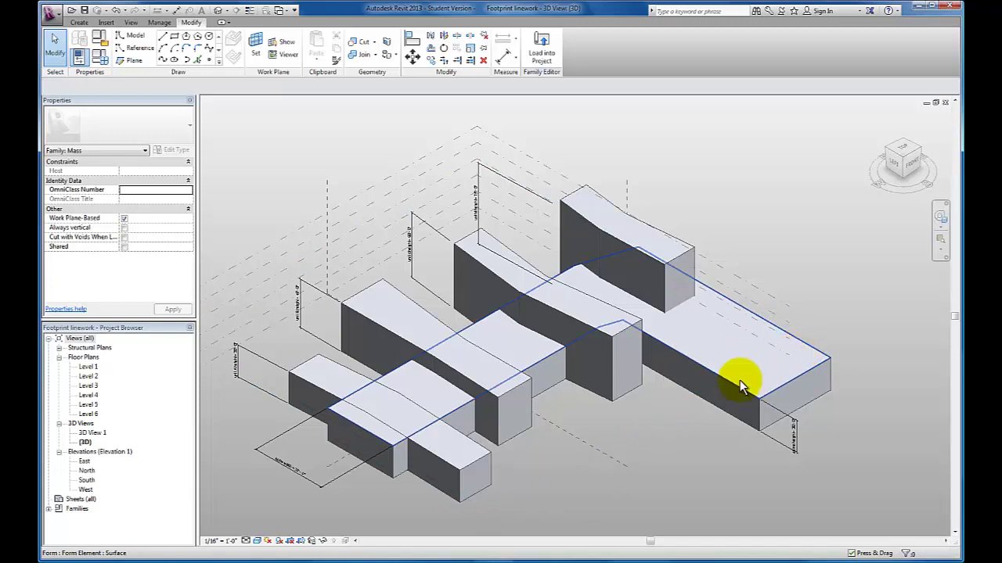
# Step: Add an aligned width dimension across the spine's right end
pyautogui.click(504, 61)
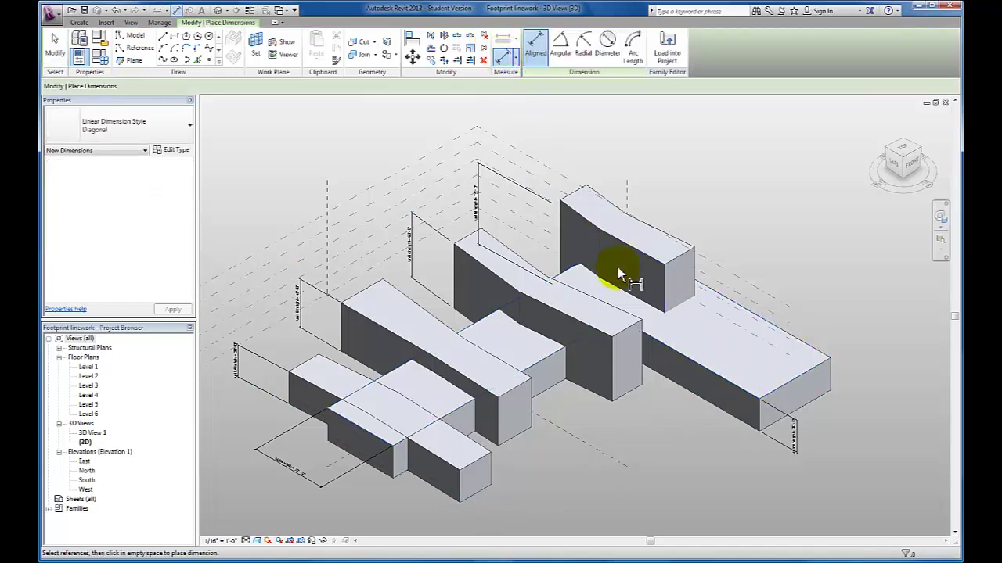
pyautogui.click(704, 392)
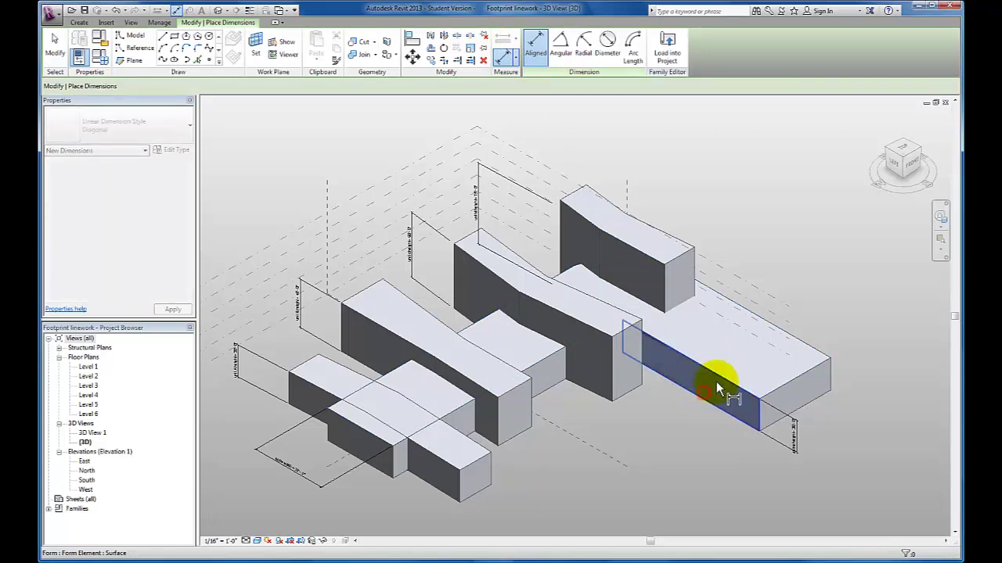
pyautogui.click(820, 351)
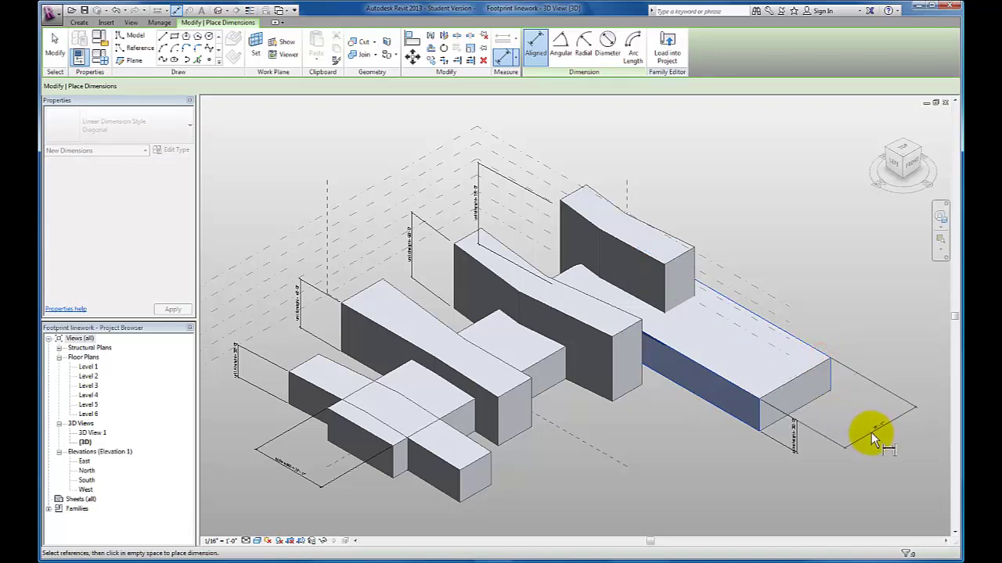
pyautogui.click(870, 433)
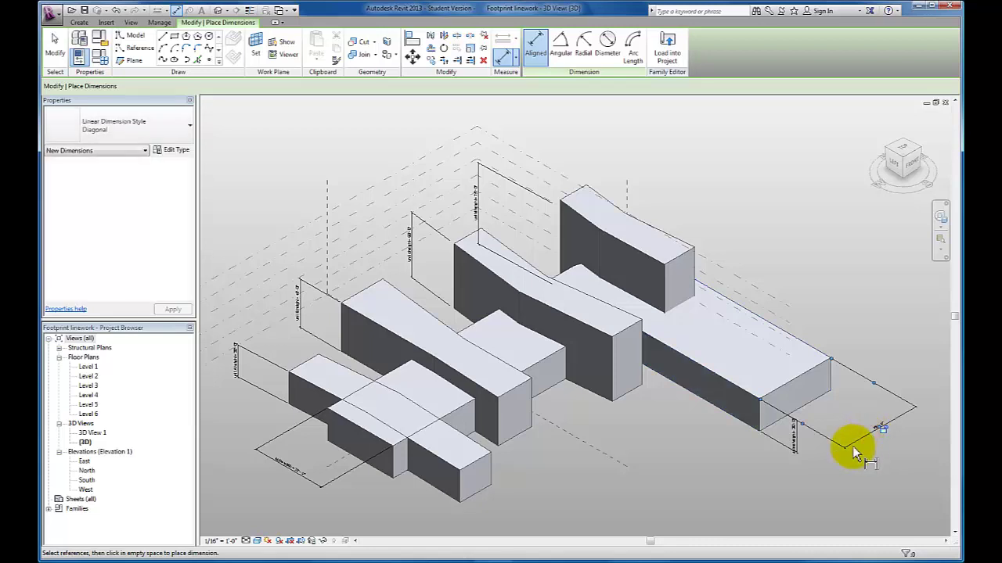
pyautogui.press('Escape')
pyautogui.press('Escape')
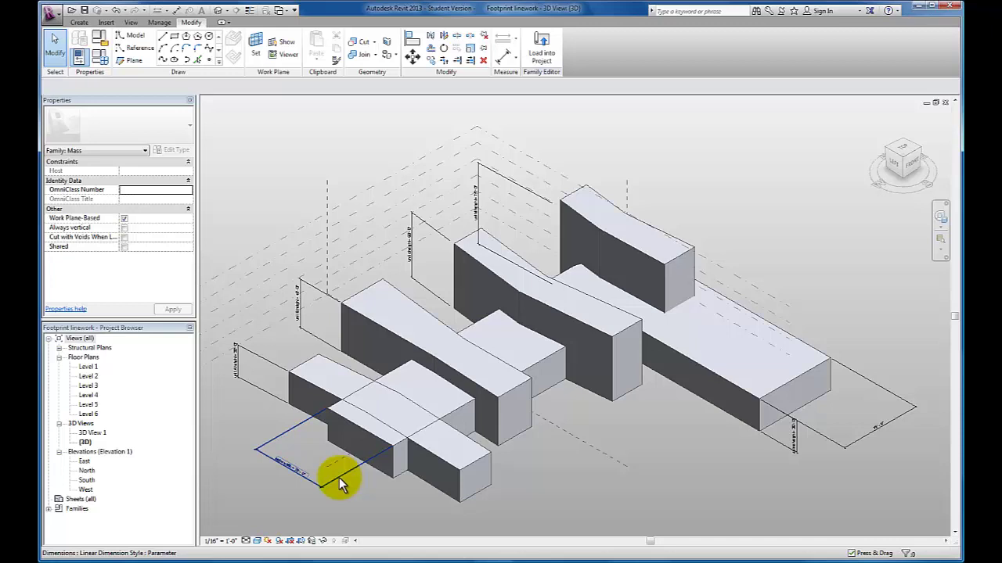
# Step: Assign the 'spine width' label to the right-end dimension, changing it from 76' to 70'
pyautogui.click(866, 442)
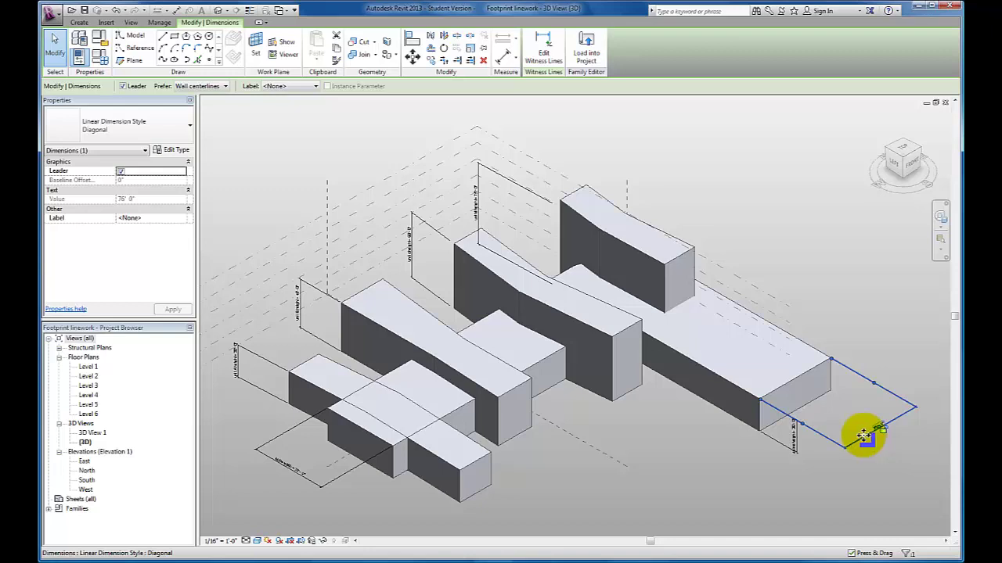
pyautogui.click(309, 88)
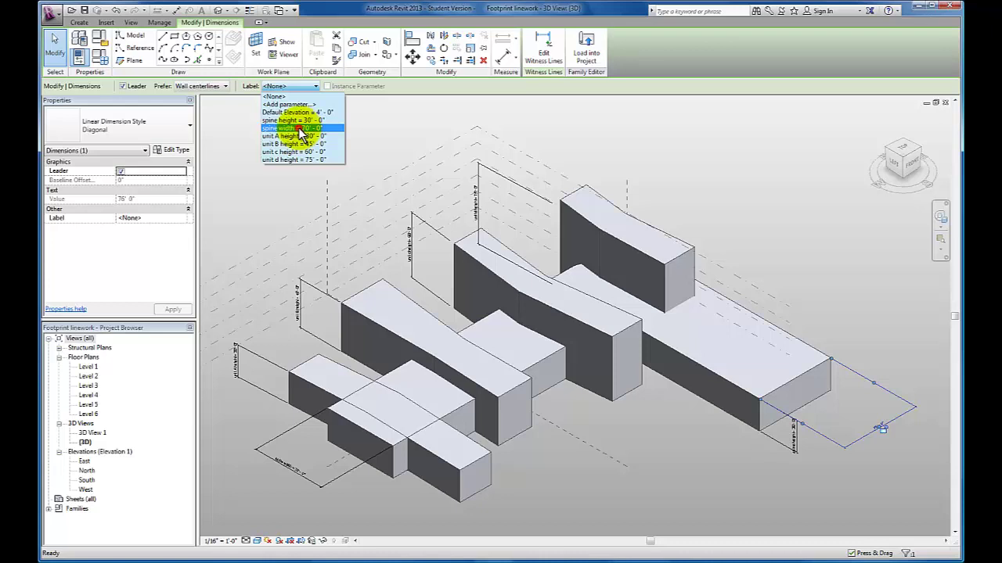
pyautogui.click(293, 128)
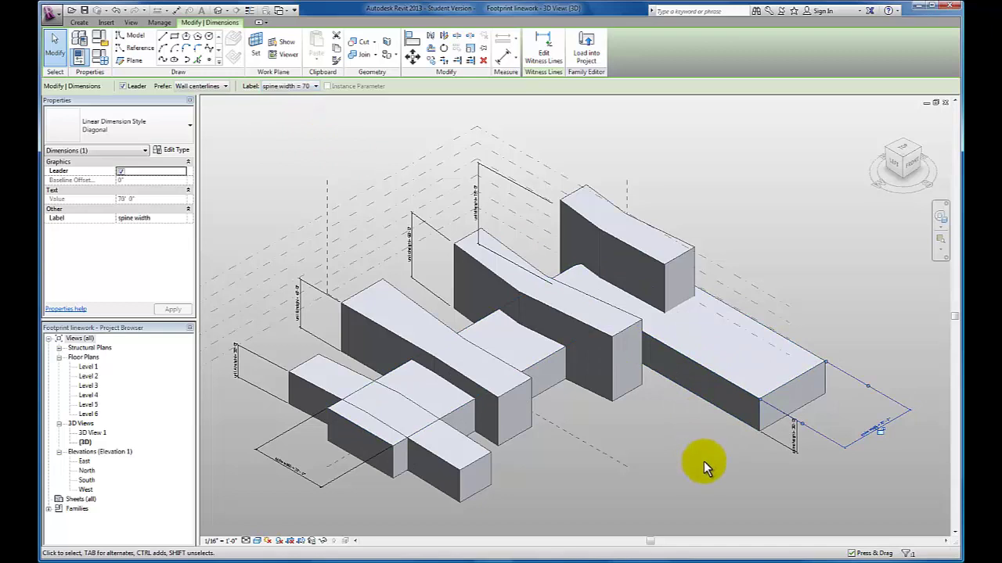
pyautogui.click(706, 489)
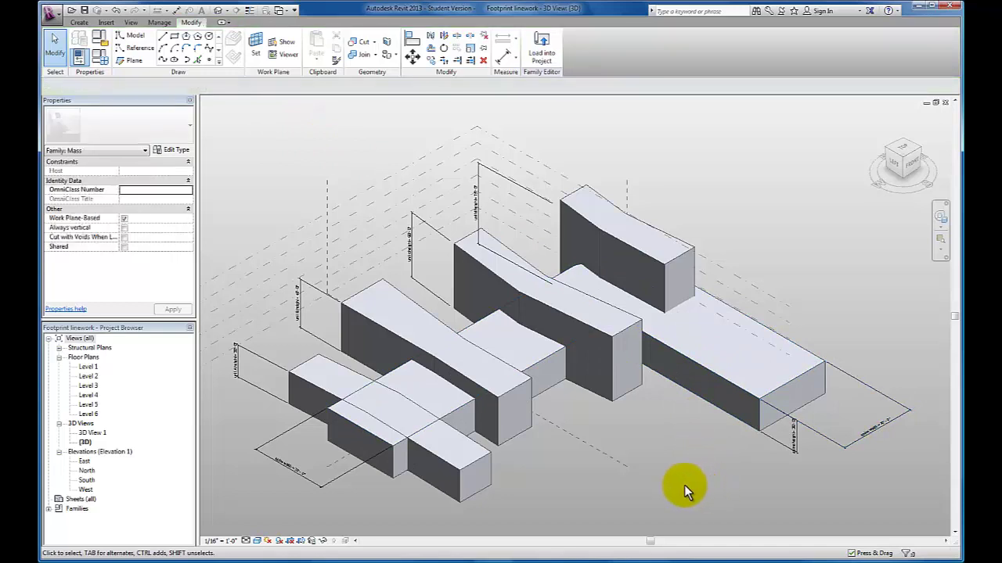
# Step: Test the spine width parameter by applying a value of 100 in Family Types
pyautogui.click(99, 60)
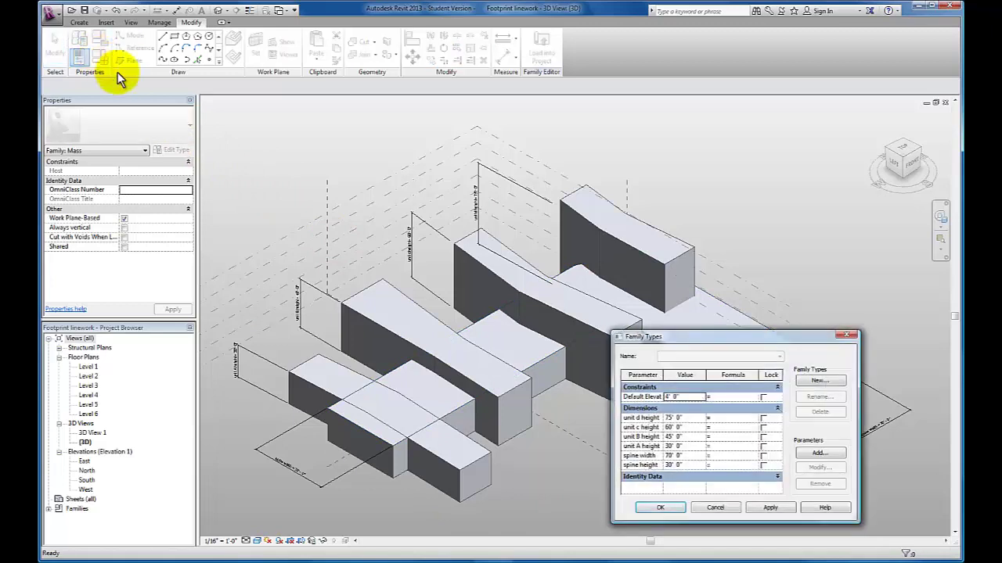
pyautogui.click(688, 456)
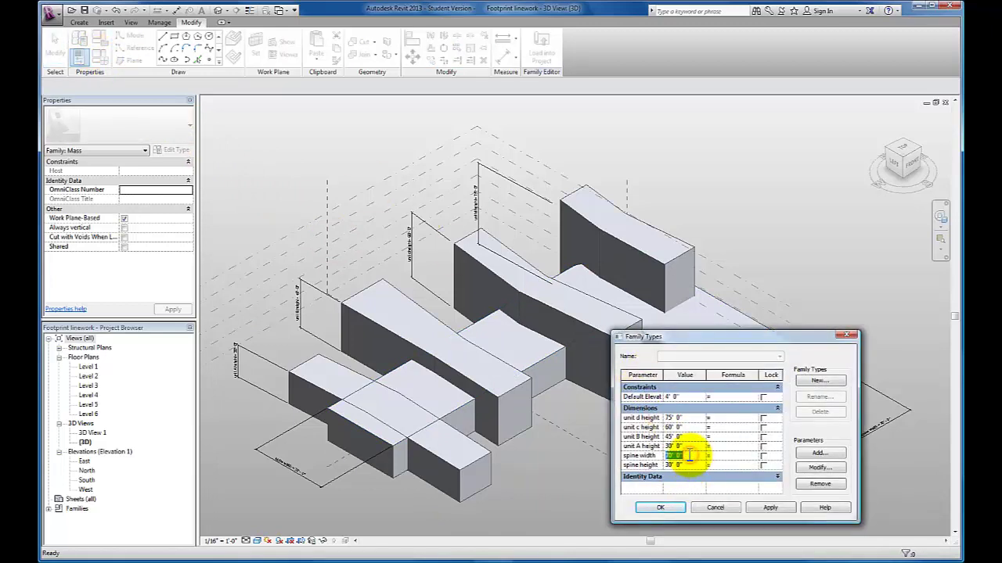
pyautogui.write('100')
pyautogui.click(771, 508)
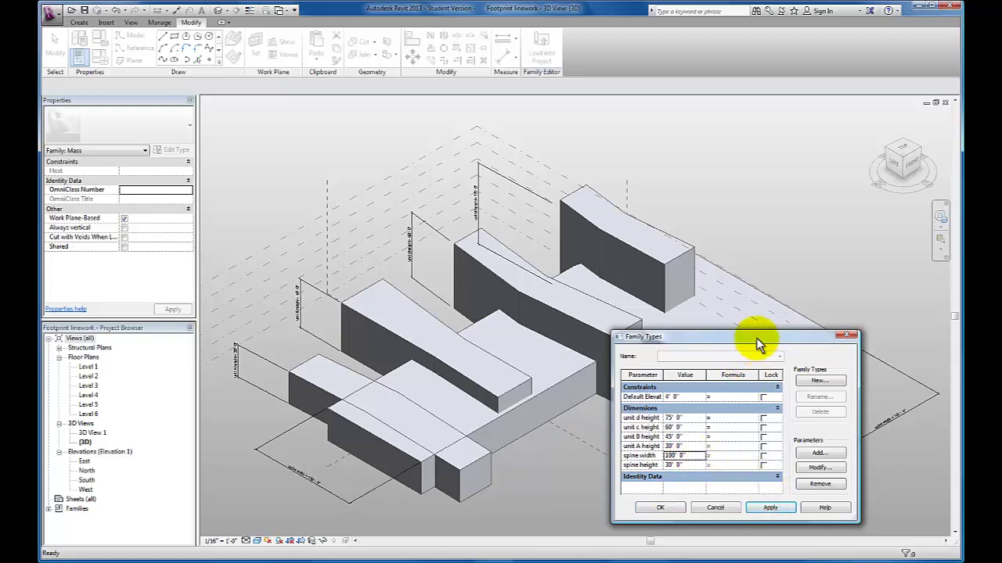
pyautogui.moveTo(756, 338); pyautogui.dragTo(246, 110)
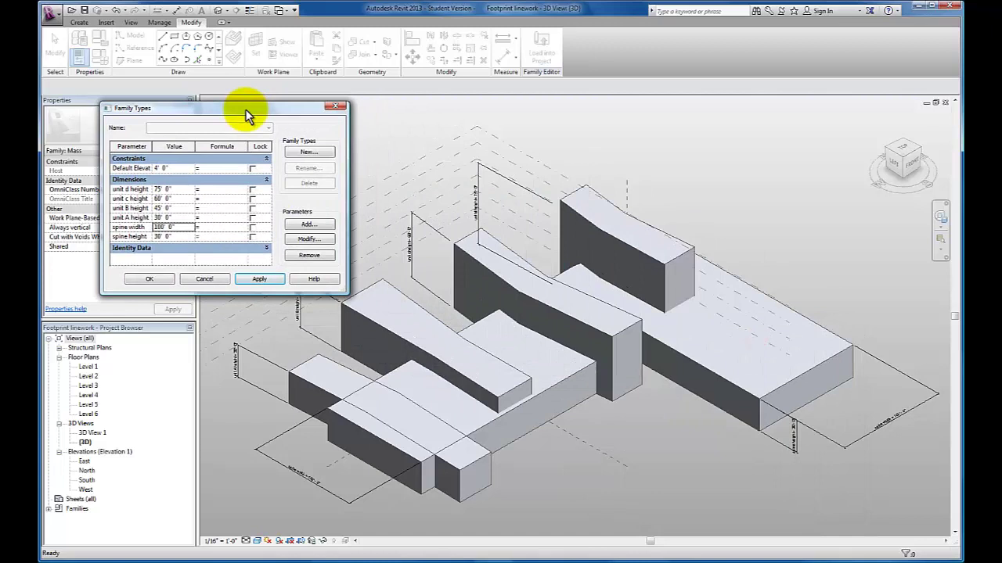
# Step: Set spine width to 60, apply it and close Family Types
pyautogui.click(177, 227)
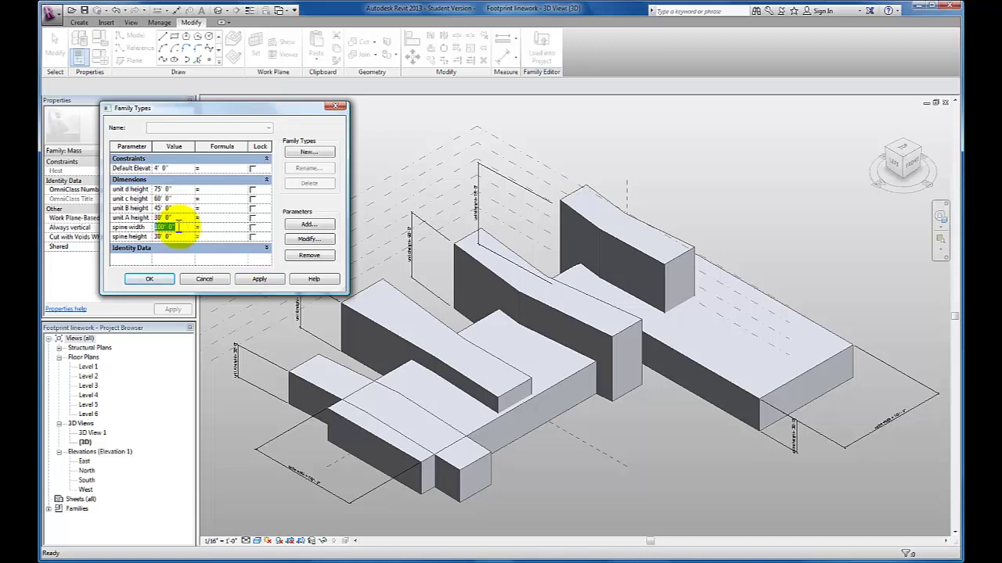
pyautogui.write('60')
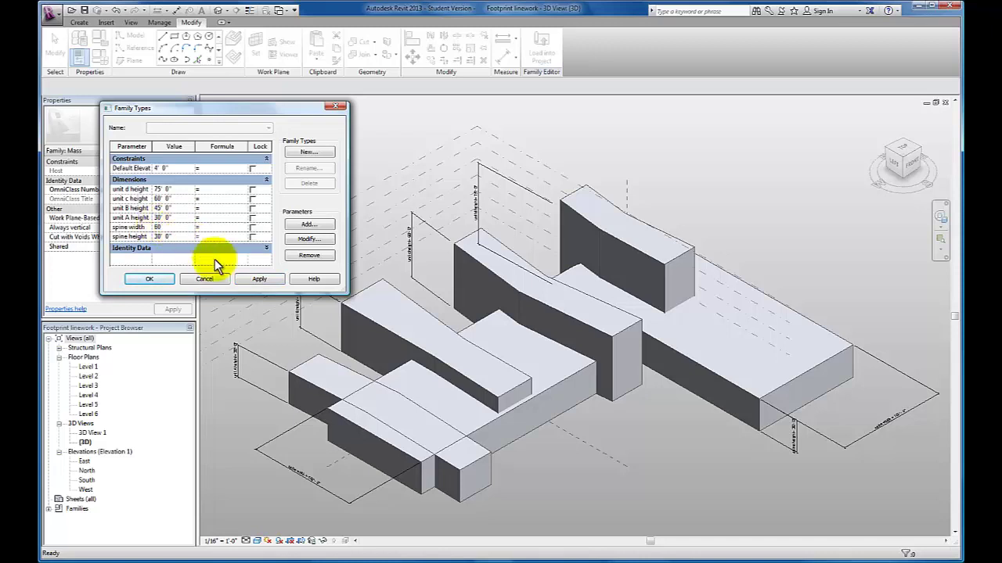
pyautogui.click(260, 280)
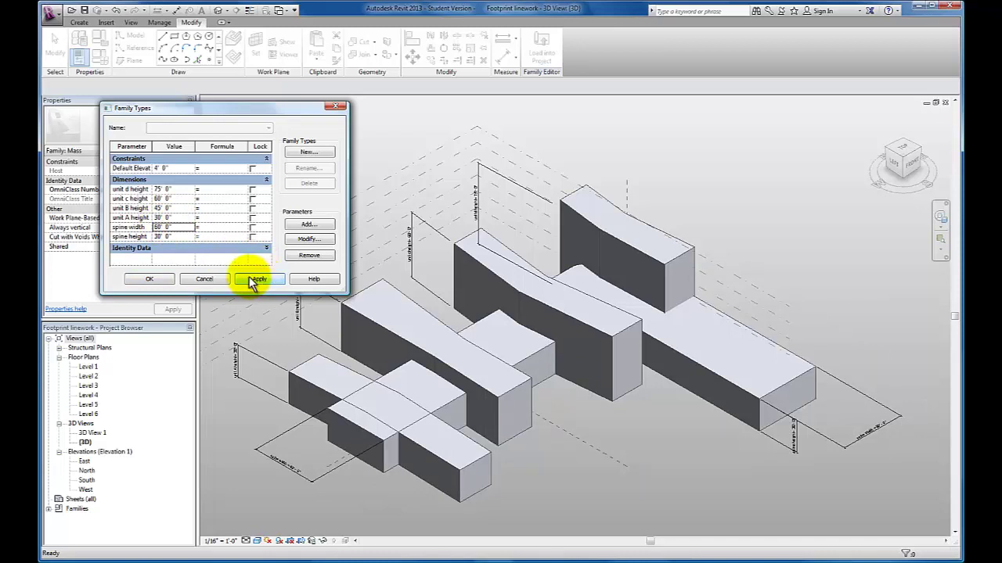
pyautogui.click(155, 279)
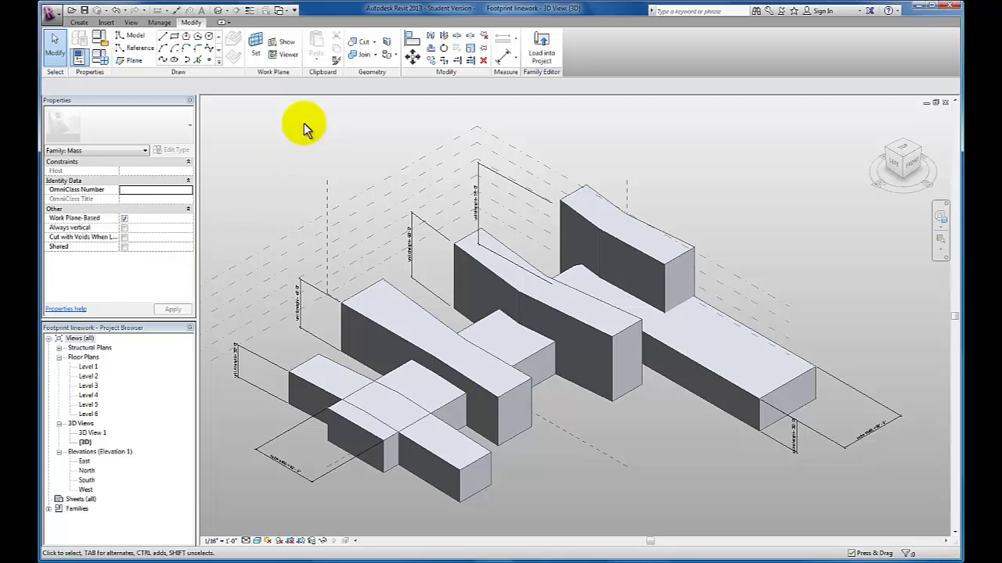
# Step: Join the spine mass to the lower-left unit mass with the Join tool
pyautogui.click(362, 56)
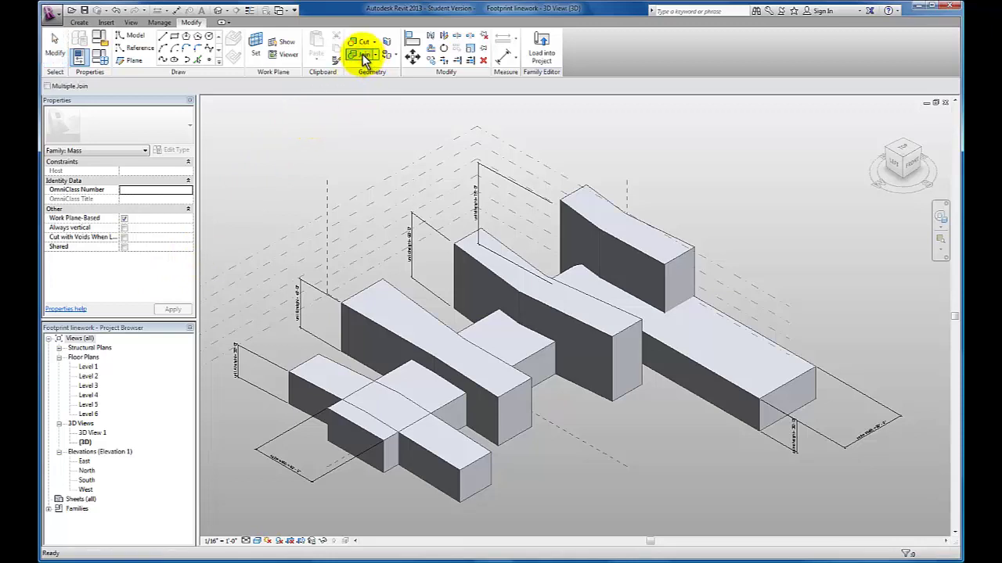
pyautogui.click(394, 433)
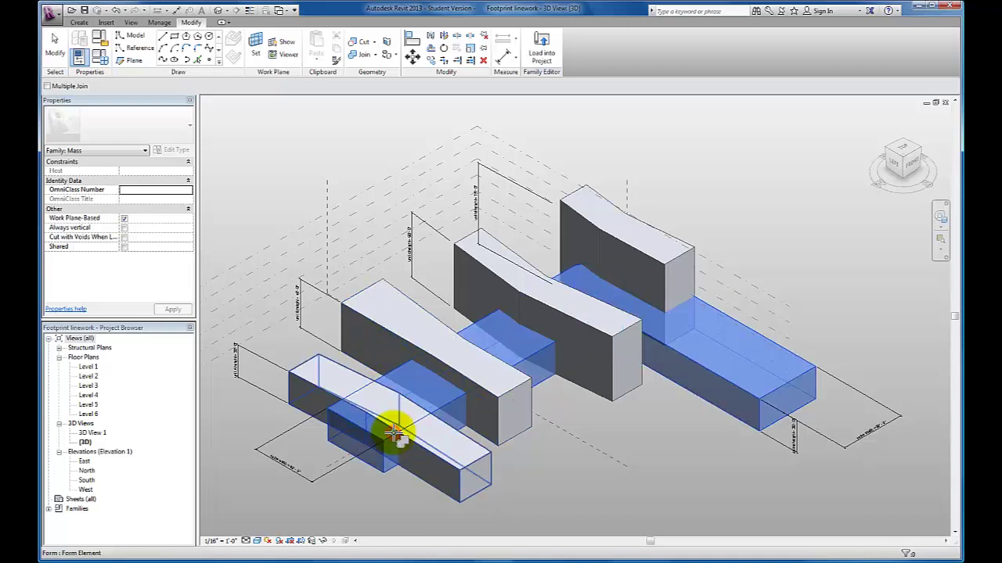
pyautogui.click(352, 374)
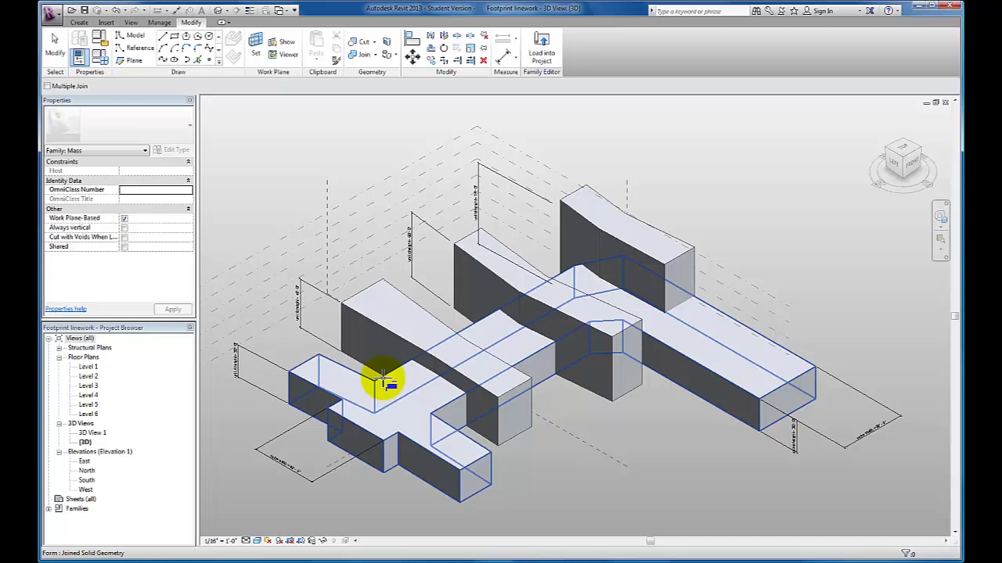
# Step: Join the long rear mass, the middle unit and the upper-right unit to the spine
pyautogui.click(360, 57)
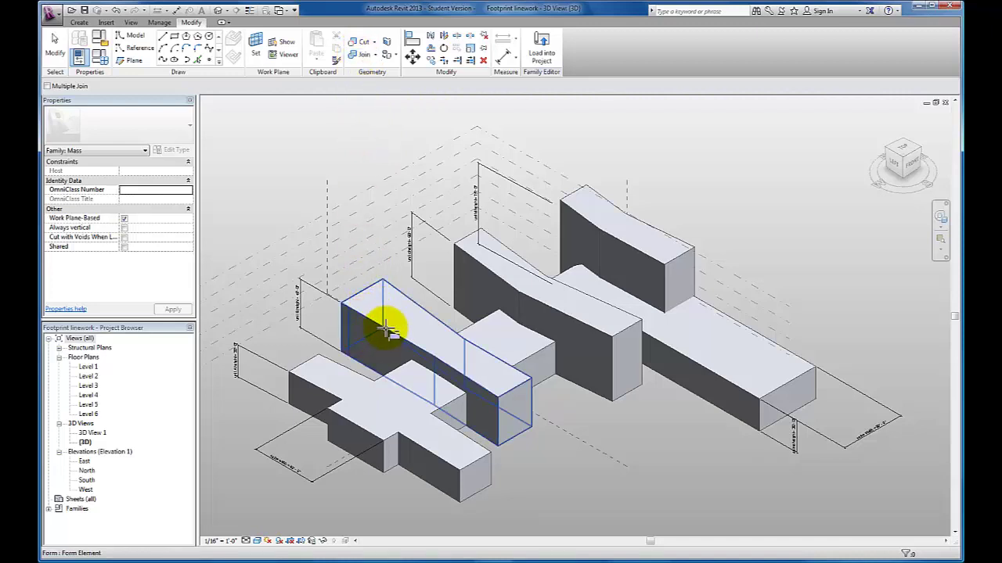
pyautogui.click(413, 309)
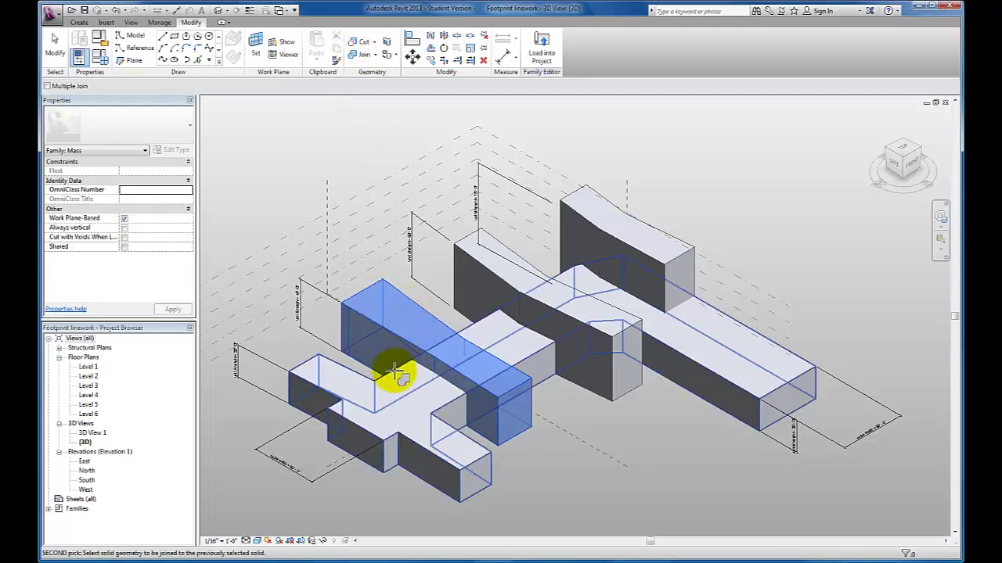
pyautogui.click(397, 374)
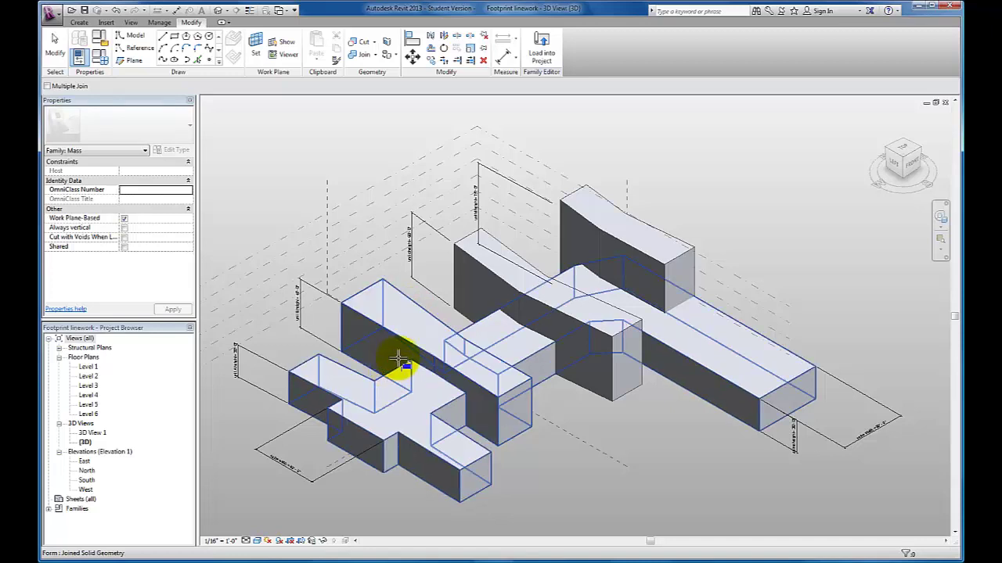
pyautogui.click(489, 270)
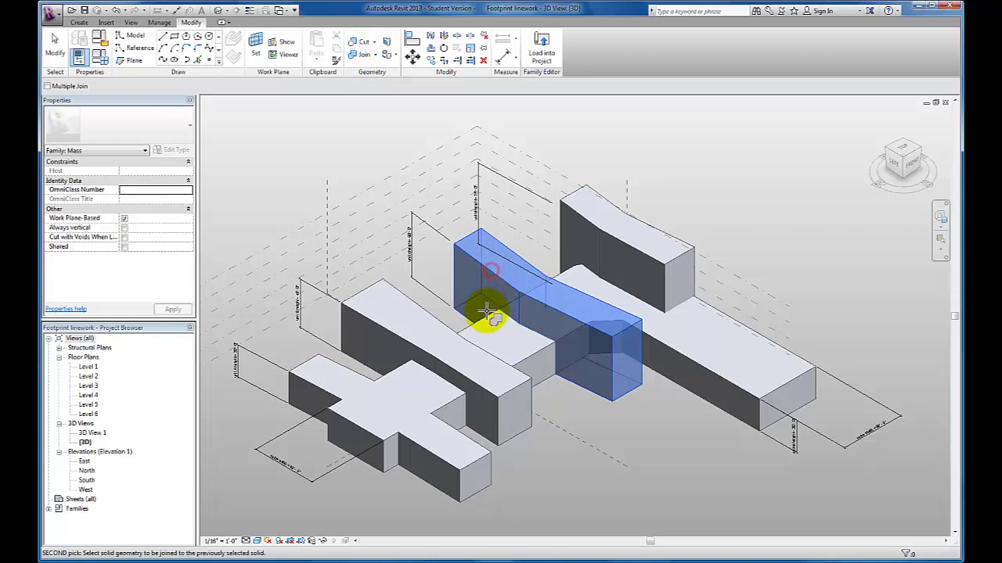
pyautogui.click(483, 321)
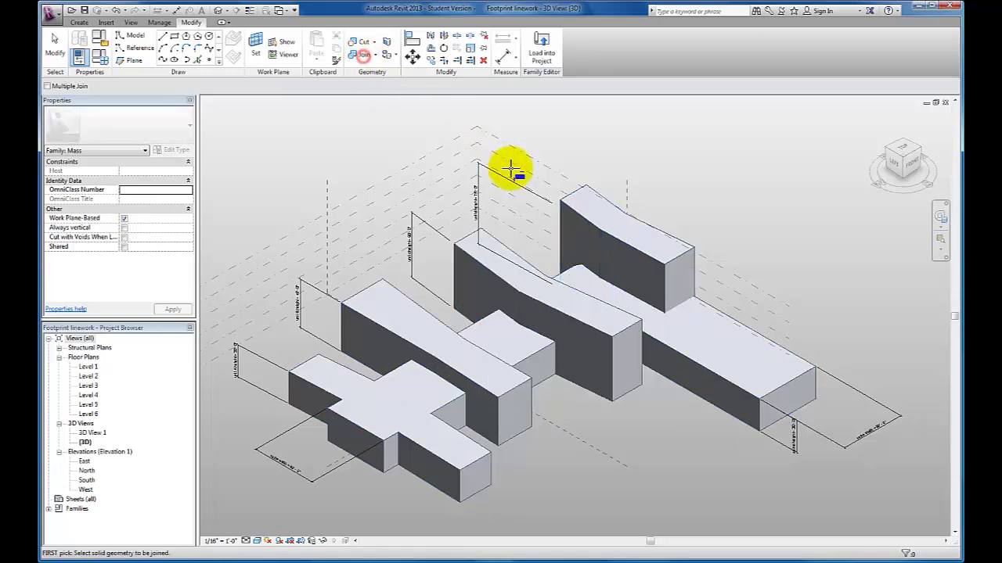
pyautogui.click(588, 225)
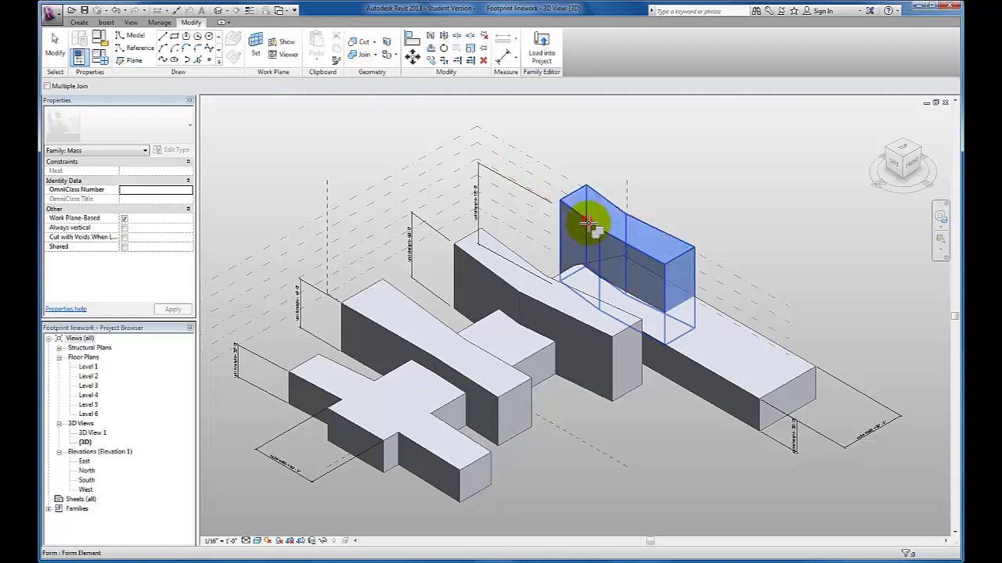
pyautogui.click(671, 360)
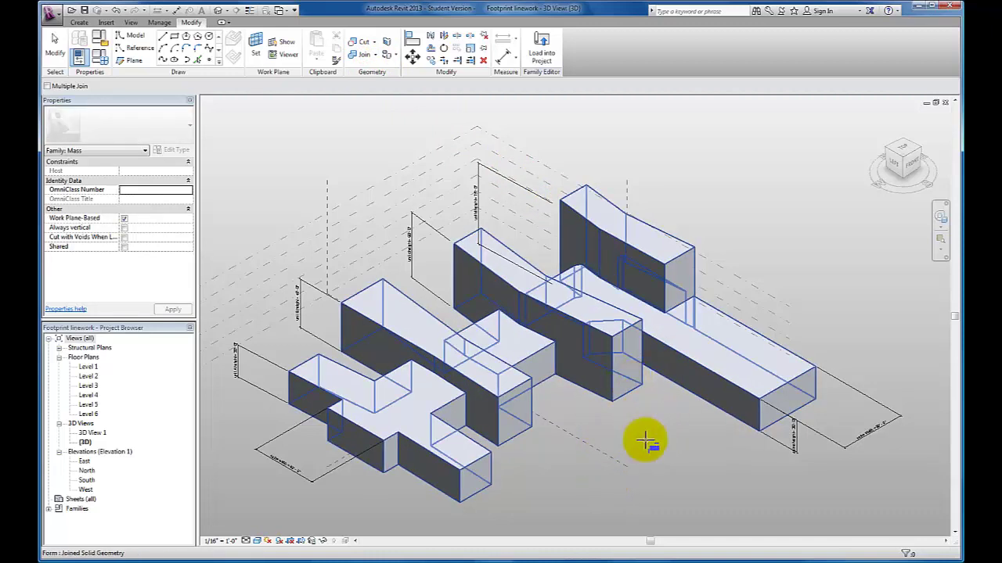
# Step: Exit the Join tool and pre-highlight the joined massing to confirm it is one solid
pyautogui.press('Escape')
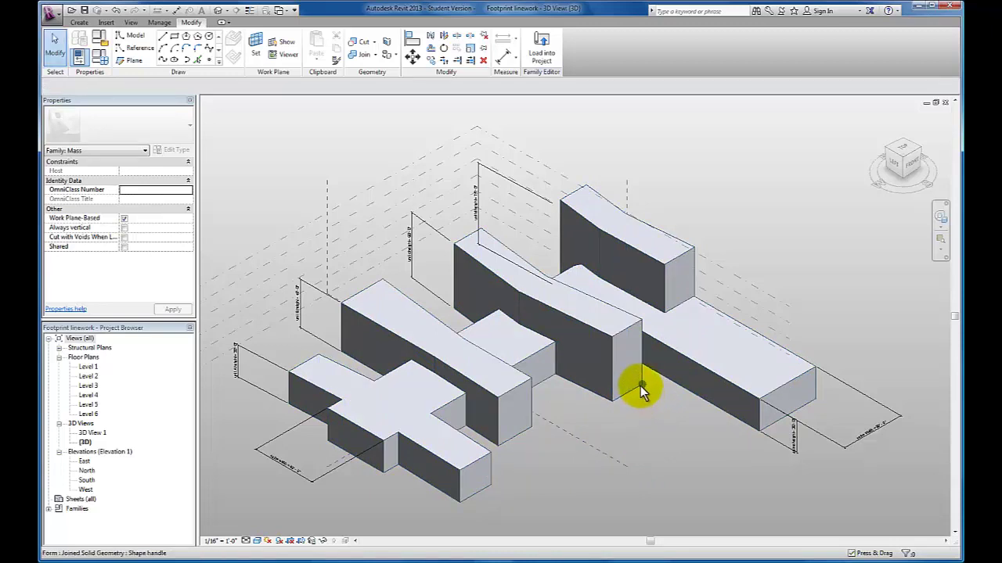
pyautogui.press('Tab')
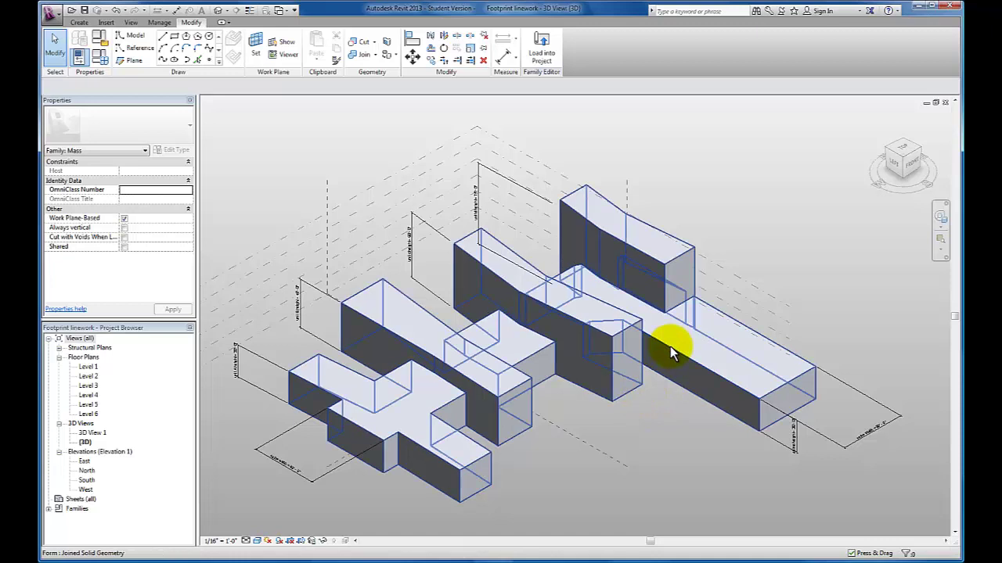